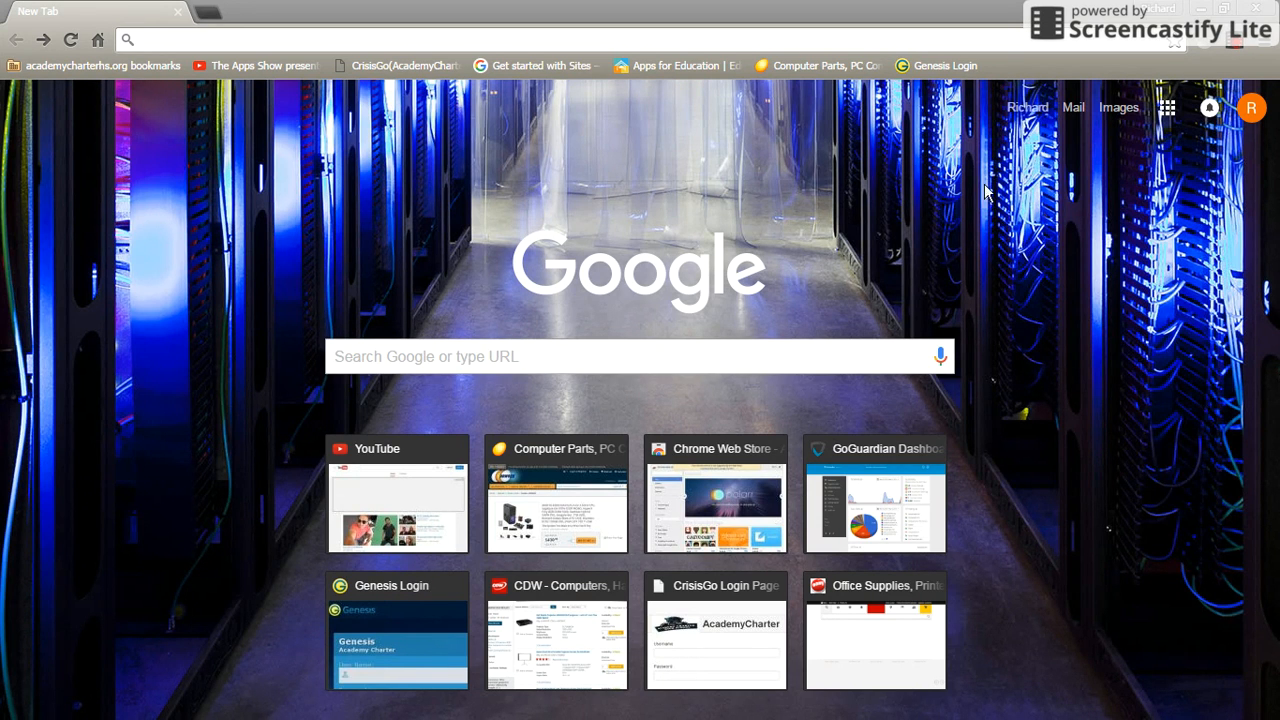
Look over the Google apps panel, then close it.
{"action": "left_click", "coordinate": [1168, 107]}
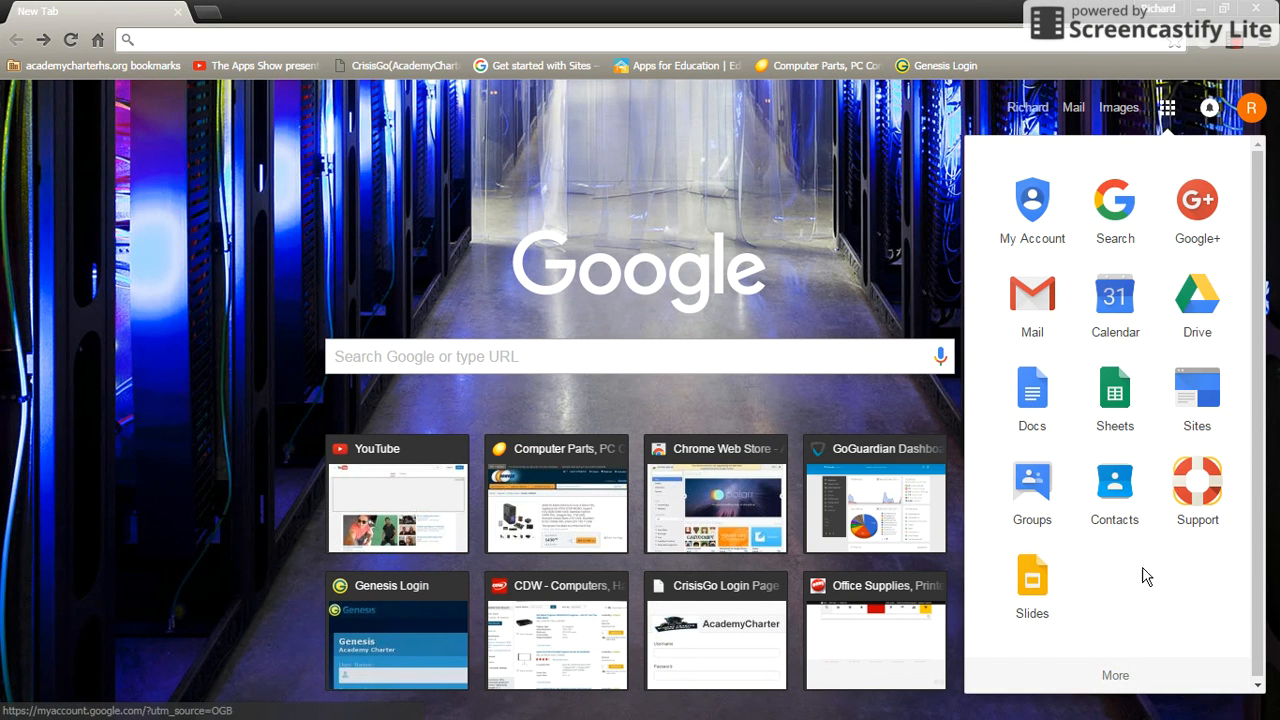
{"action": "scroll", "coordinate": [1143, 490], "scroll_direction": "down", "scroll_amount": 5}
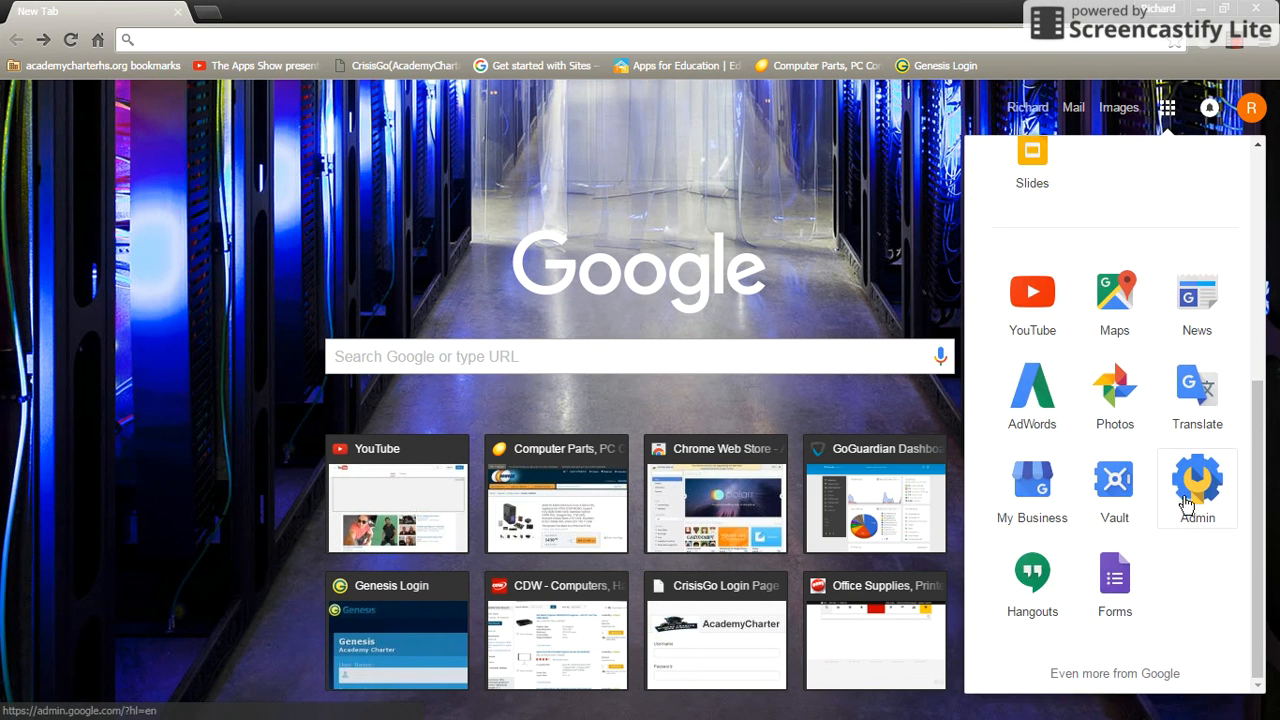
{"action": "scroll", "coordinate": [1086, 529], "scroll_direction": "up", "scroll_amount": 5}
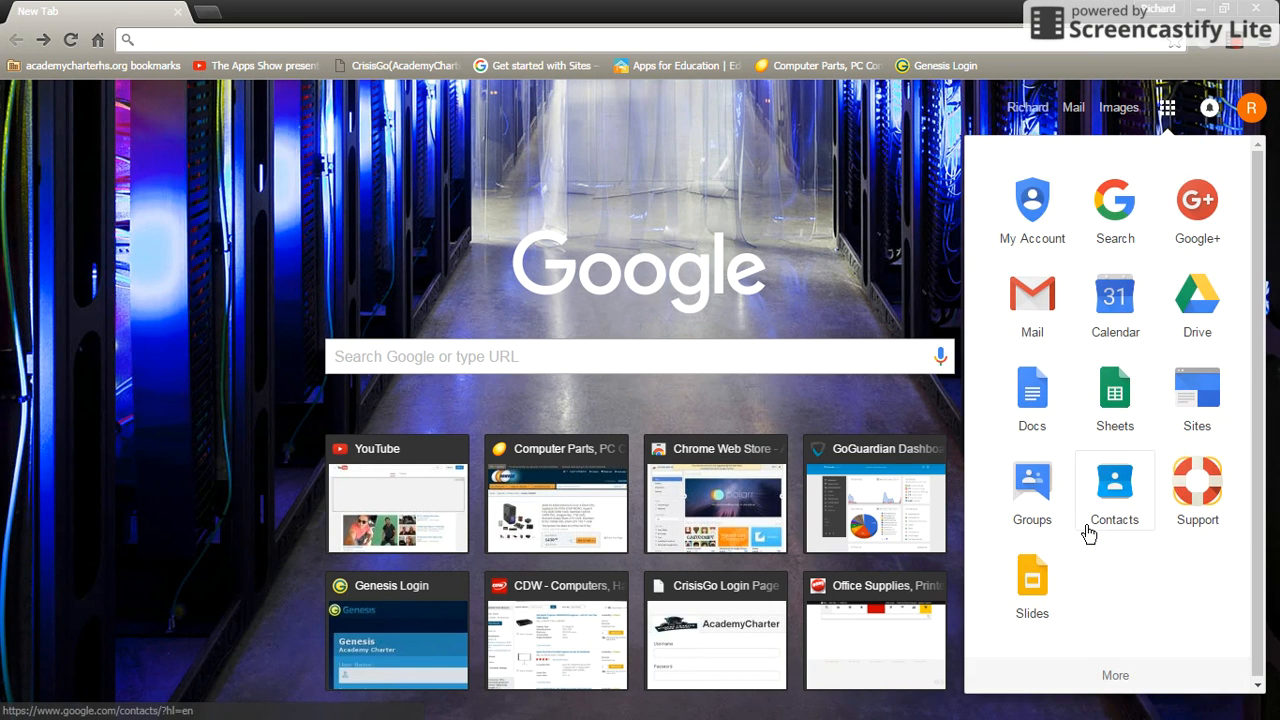
{"action": "left_click", "coordinate": [1167, 107]}
Search Google for 'google classroom' and go to the Google Classroom site.
{"action": "left_click", "coordinate": [625, 358]}
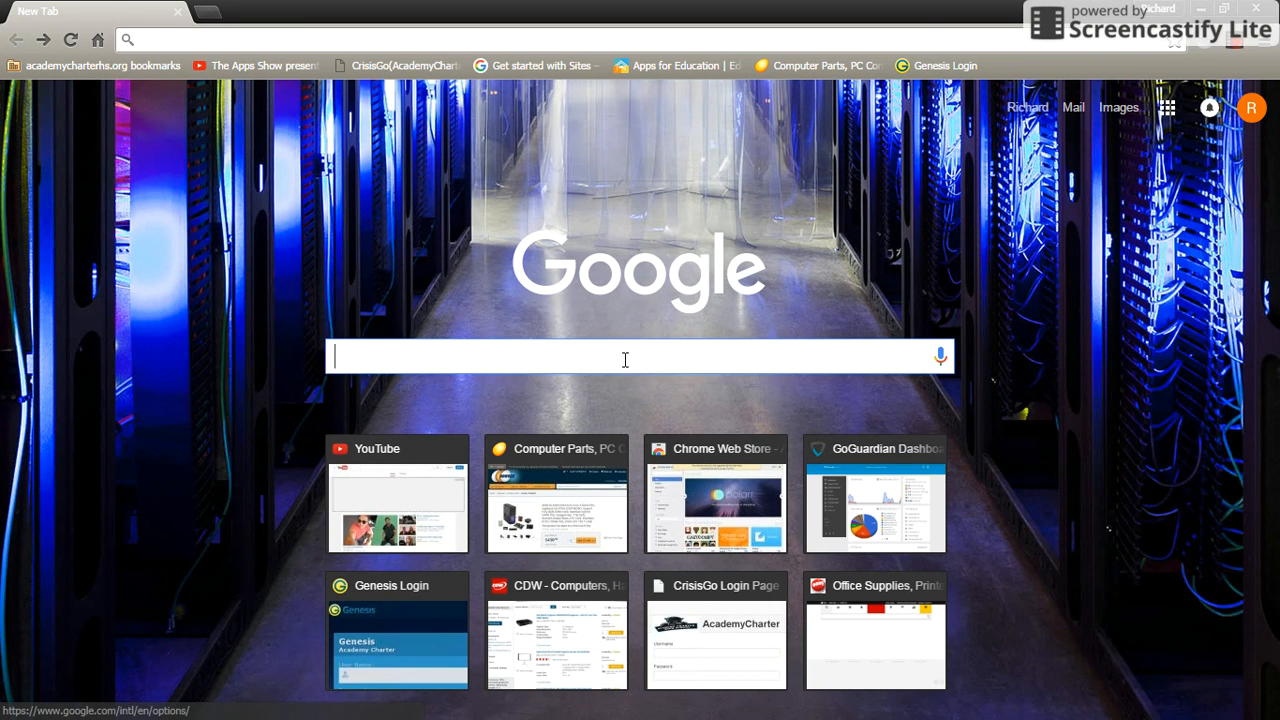
{"action": "type", "text": "google classroom"}
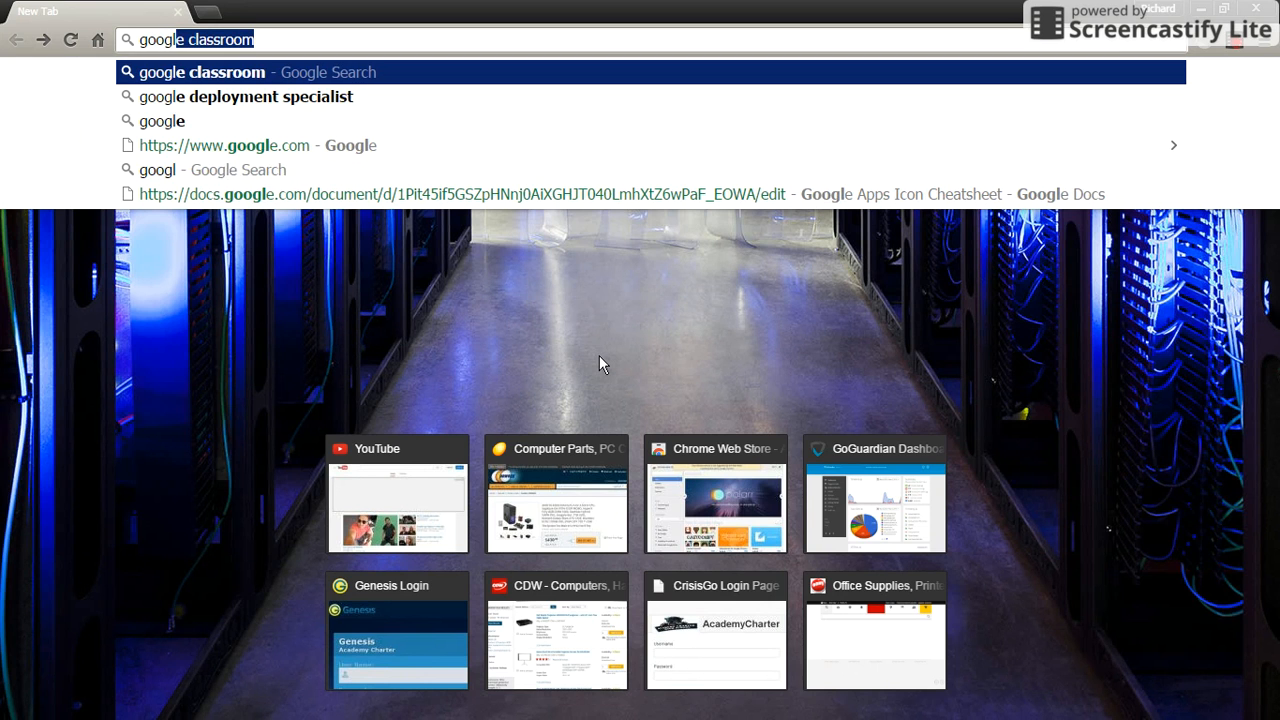
{"action": "key", "text": "Return"}
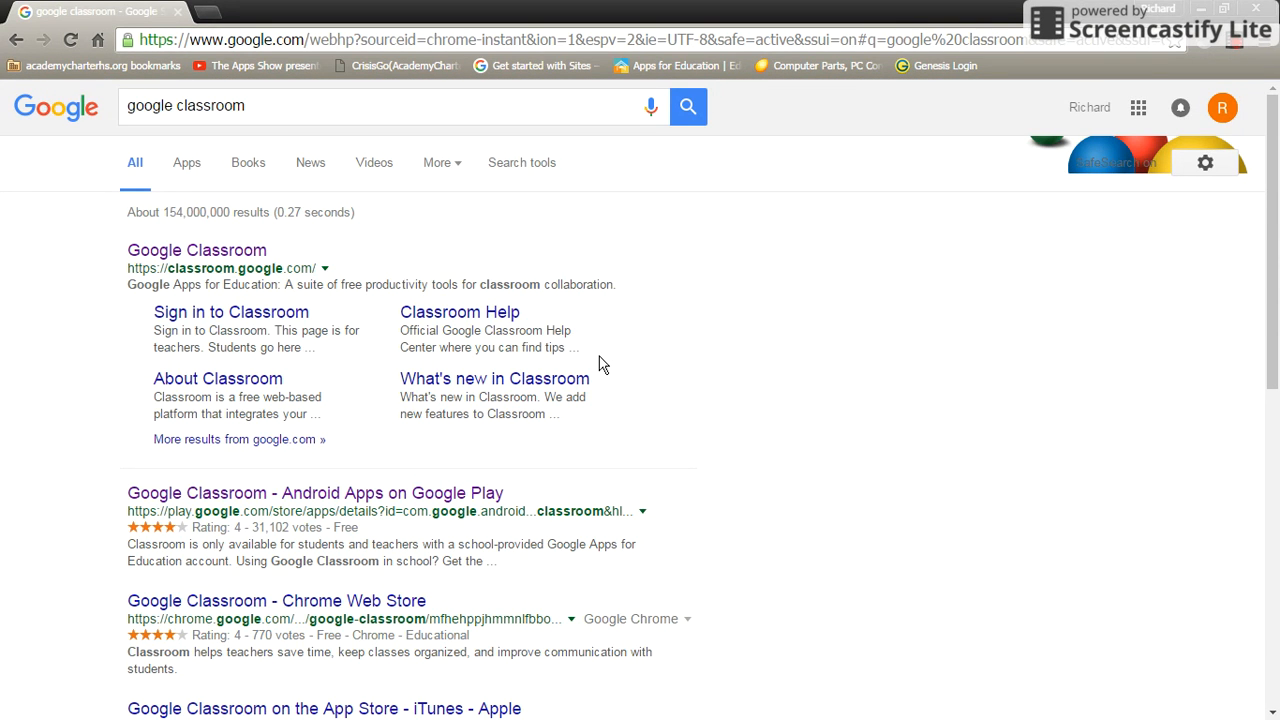
{"action": "left_click", "coordinate": [212, 252]}
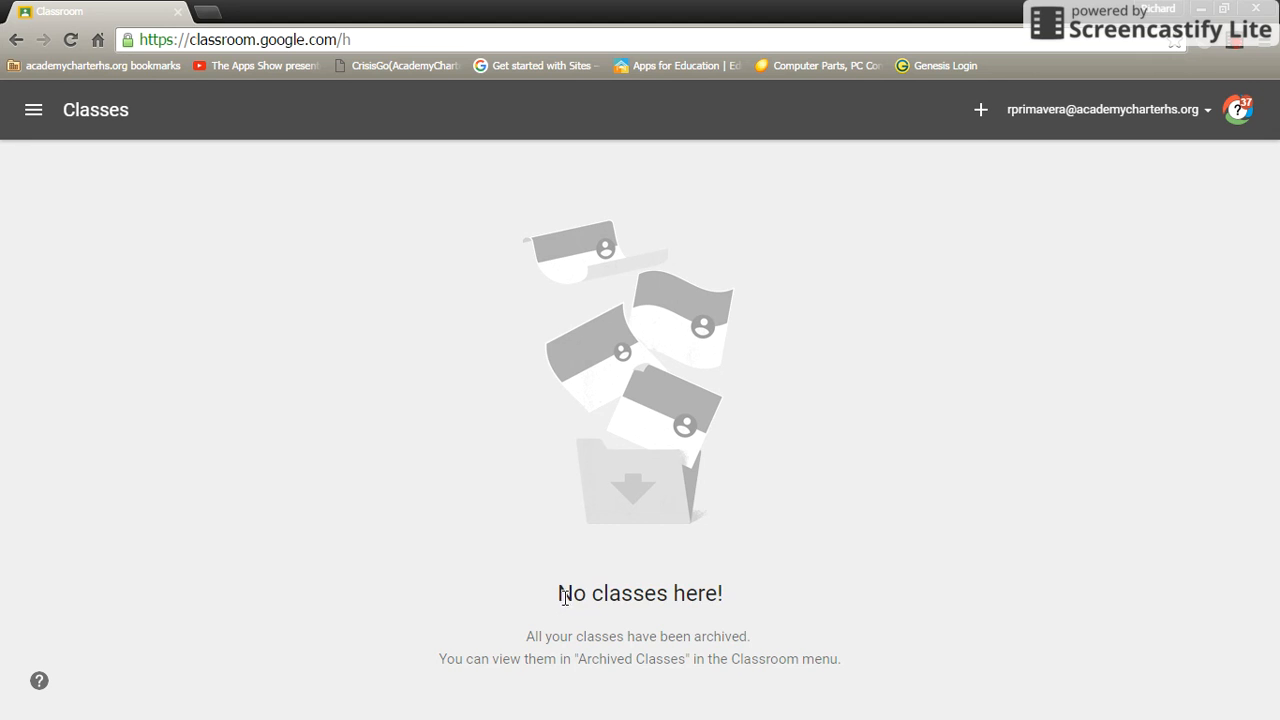
From the + menu on the empty Classes page, choose Create class.
{"action": "left_click_drag", "start_coordinate": [560, 591], "coordinate": [740, 600]}
{"action": "left_click", "coordinate": [743, 606]}
{"action": "left_click", "coordinate": [981, 114]}
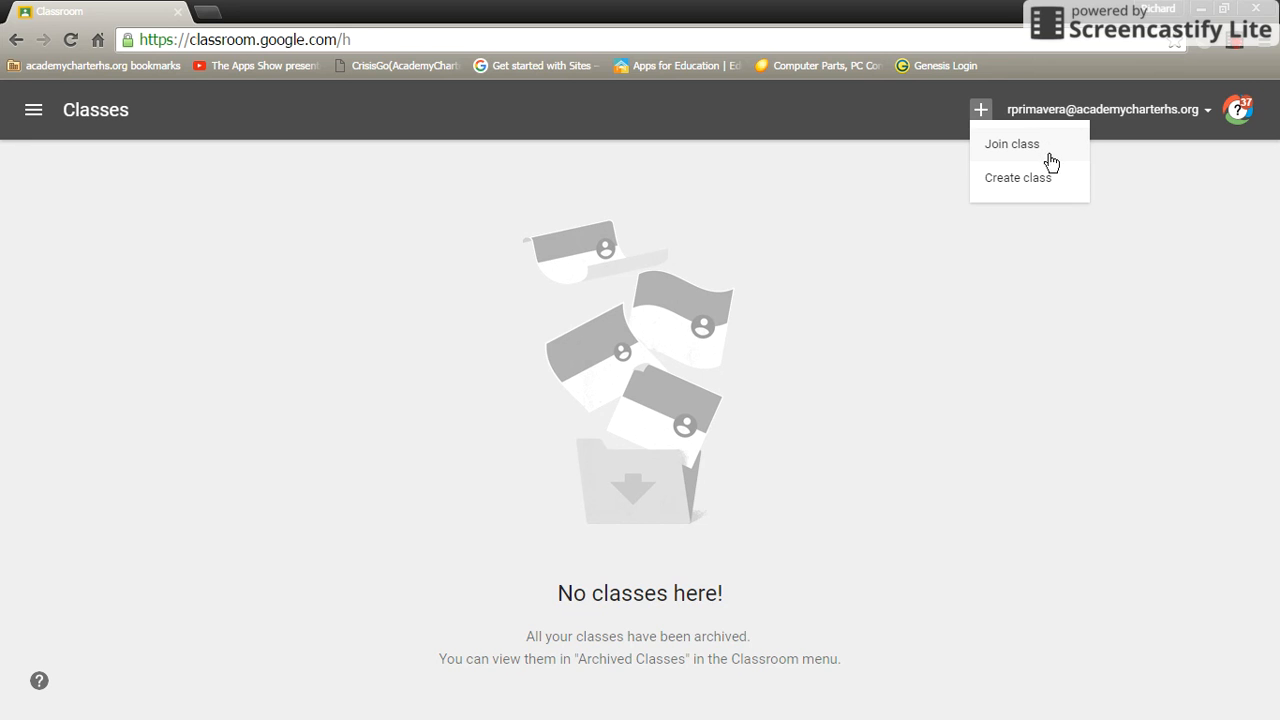
{"action": "left_click", "coordinate": [1010, 180]}
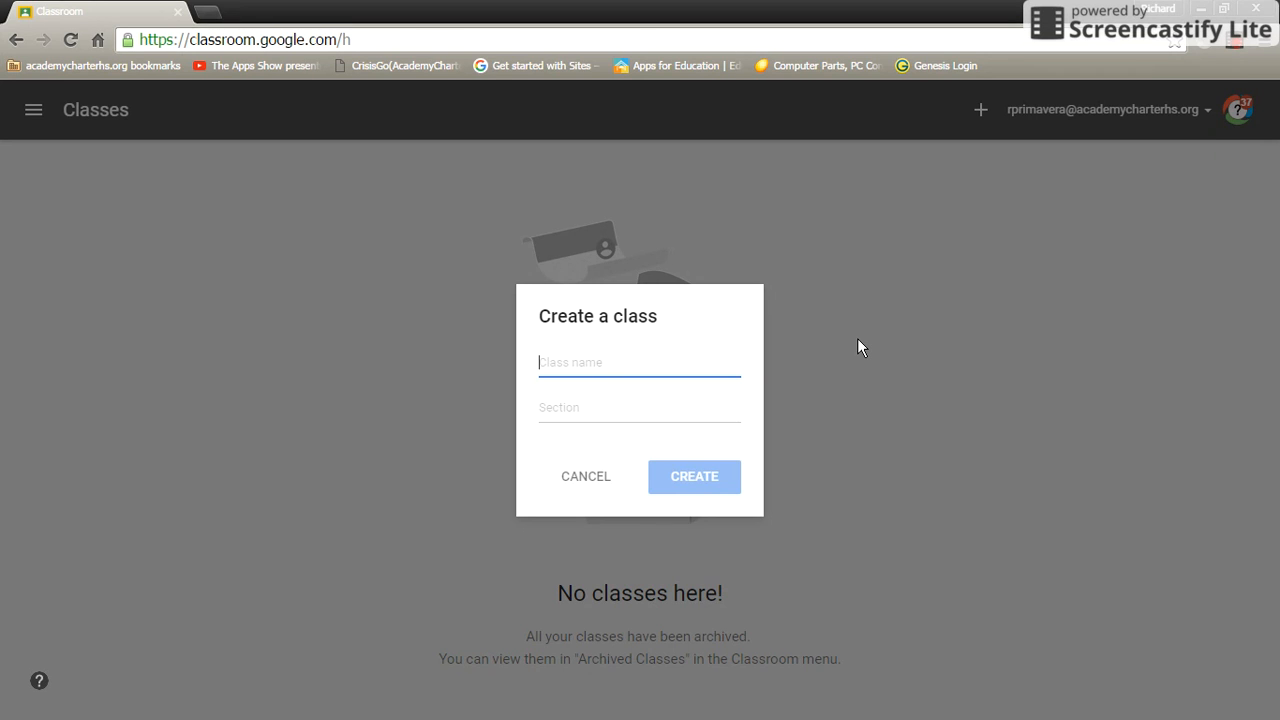
Create a class named 'Class 1' with section '1B'.
{"action": "type", "text": "Class "}
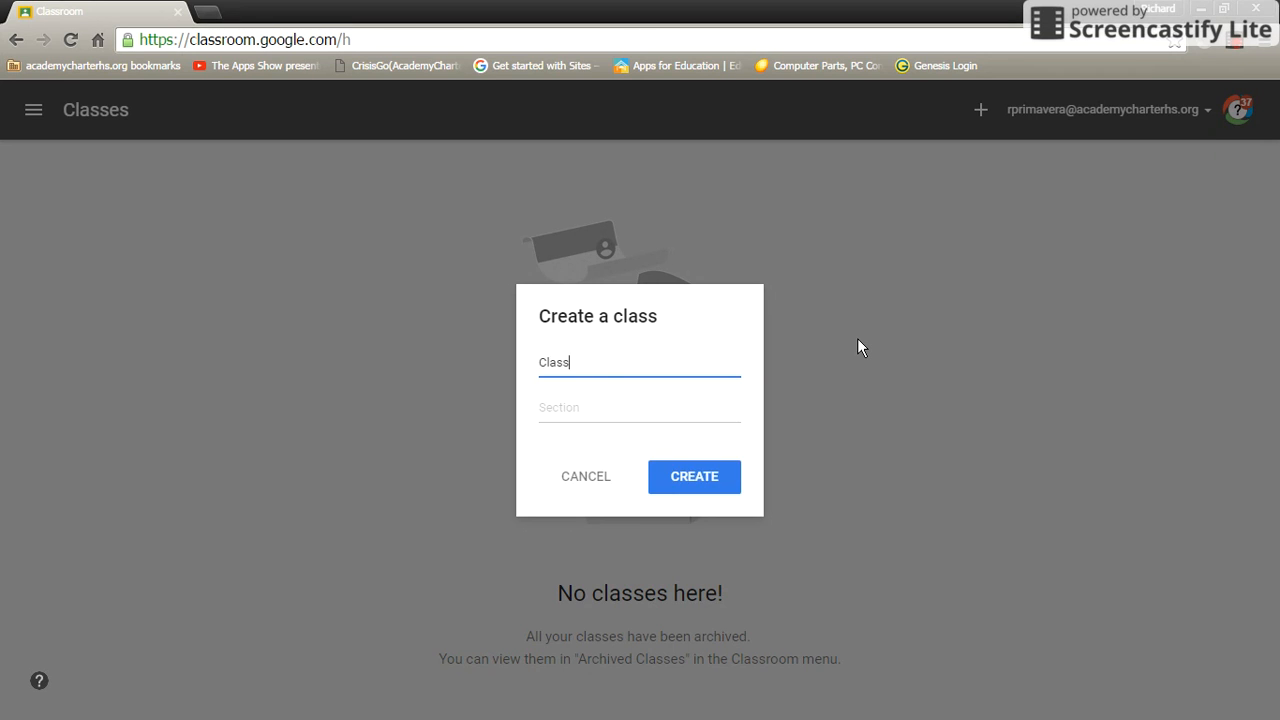
{"action": "type", "text": "1"}
{"action": "key", "text": "Tab"}
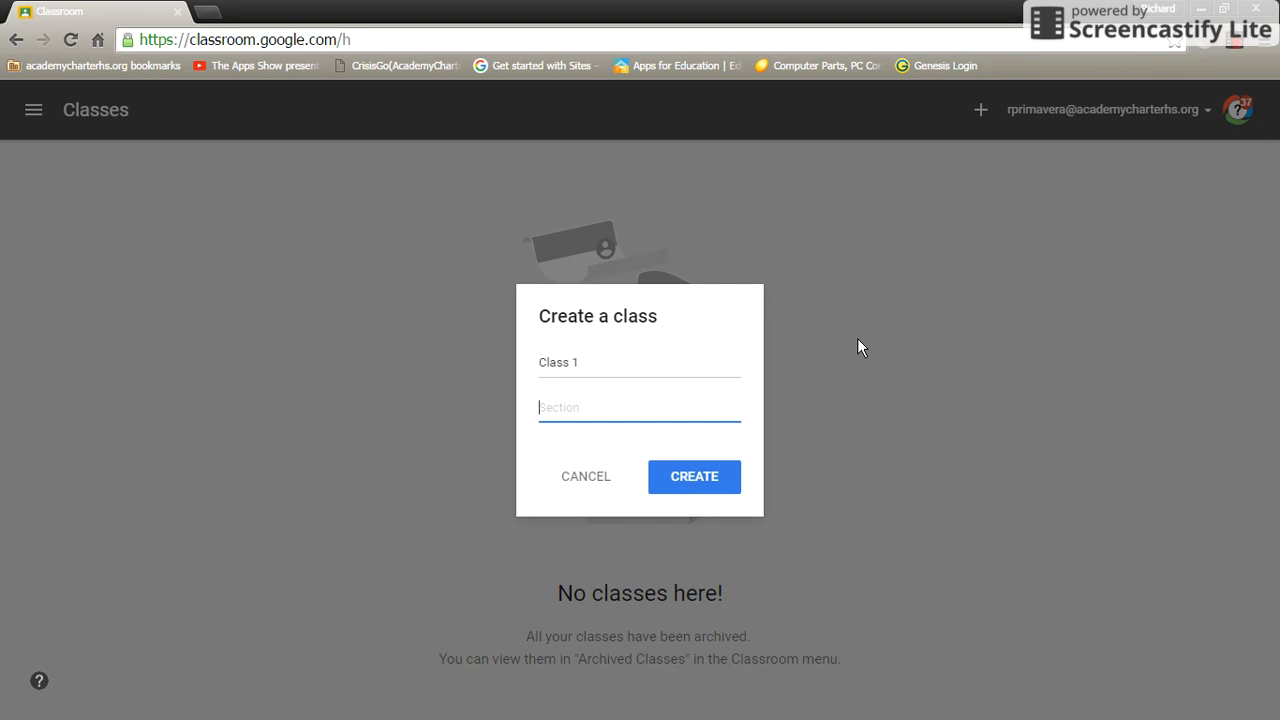
{"action": "type", "text": "1B"}
{"action": "left_click", "coordinate": [695, 478]}
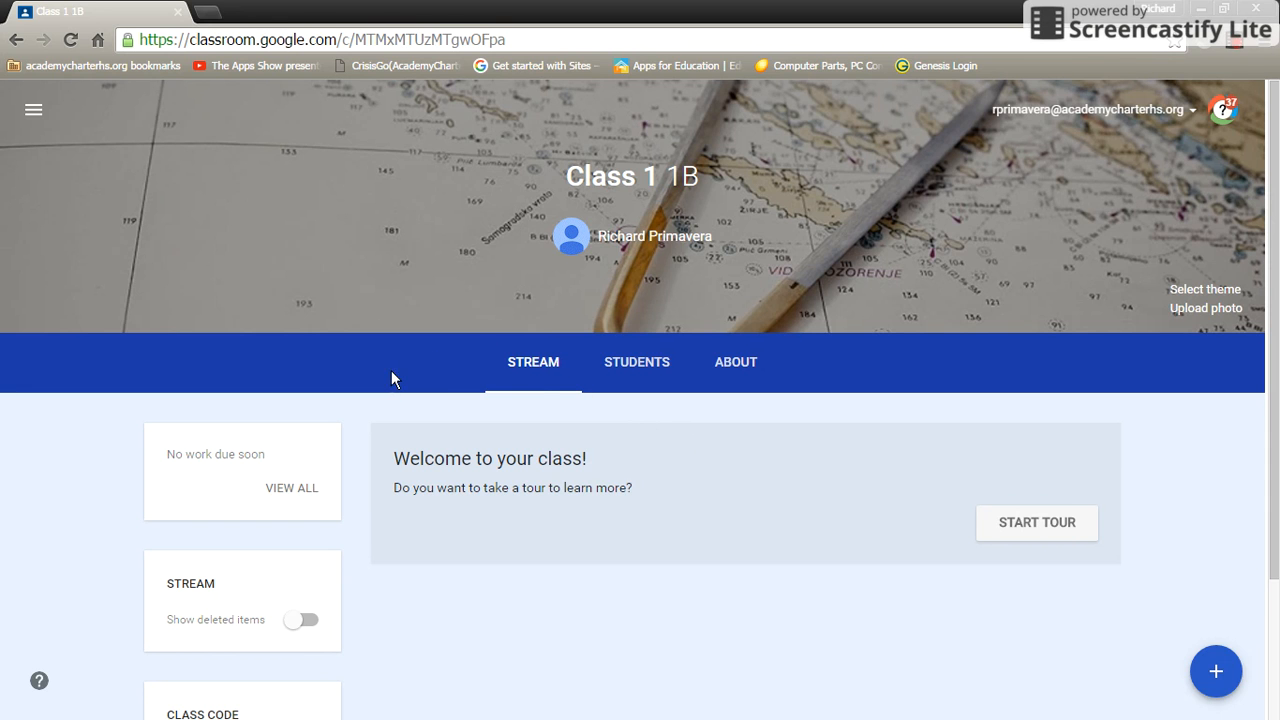
Check the class's Students settings, then go to its About page.
{"action": "scroll", "coordinate": [490, 420], "scroll_direction": "down", "scroll_amount": 1}
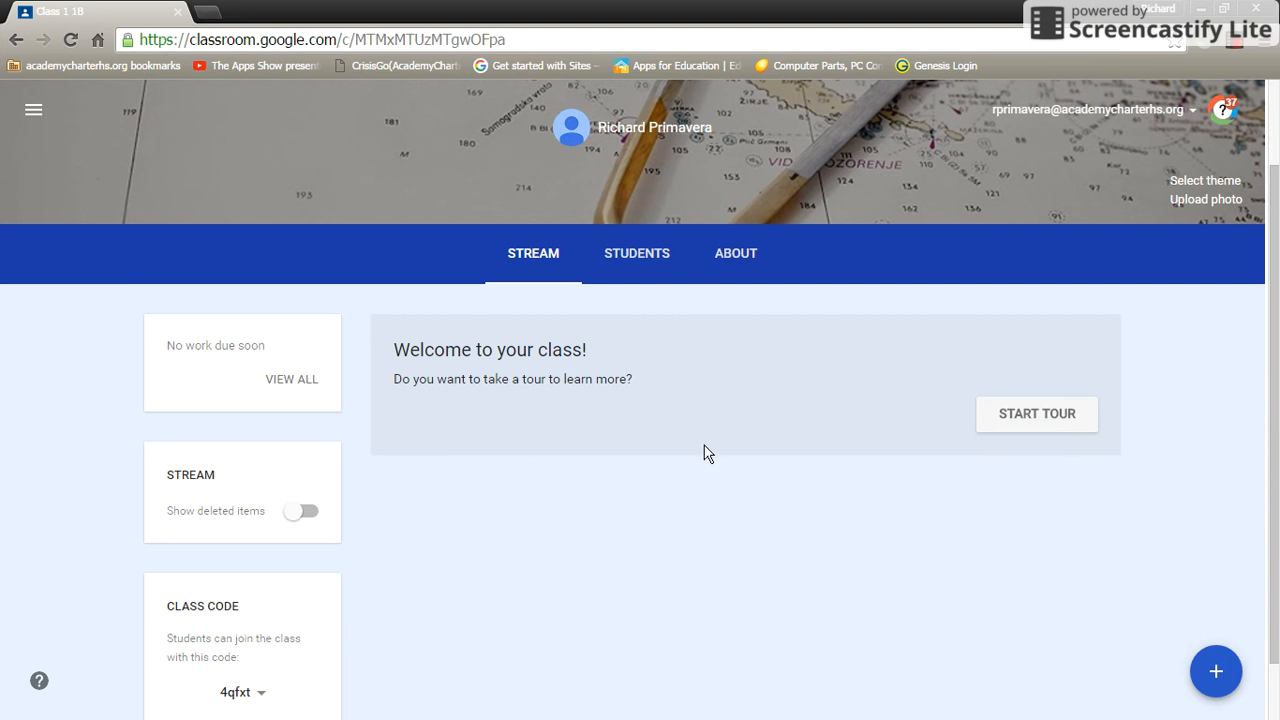
{"action": "left_click", "coordinate": [630, 258]}
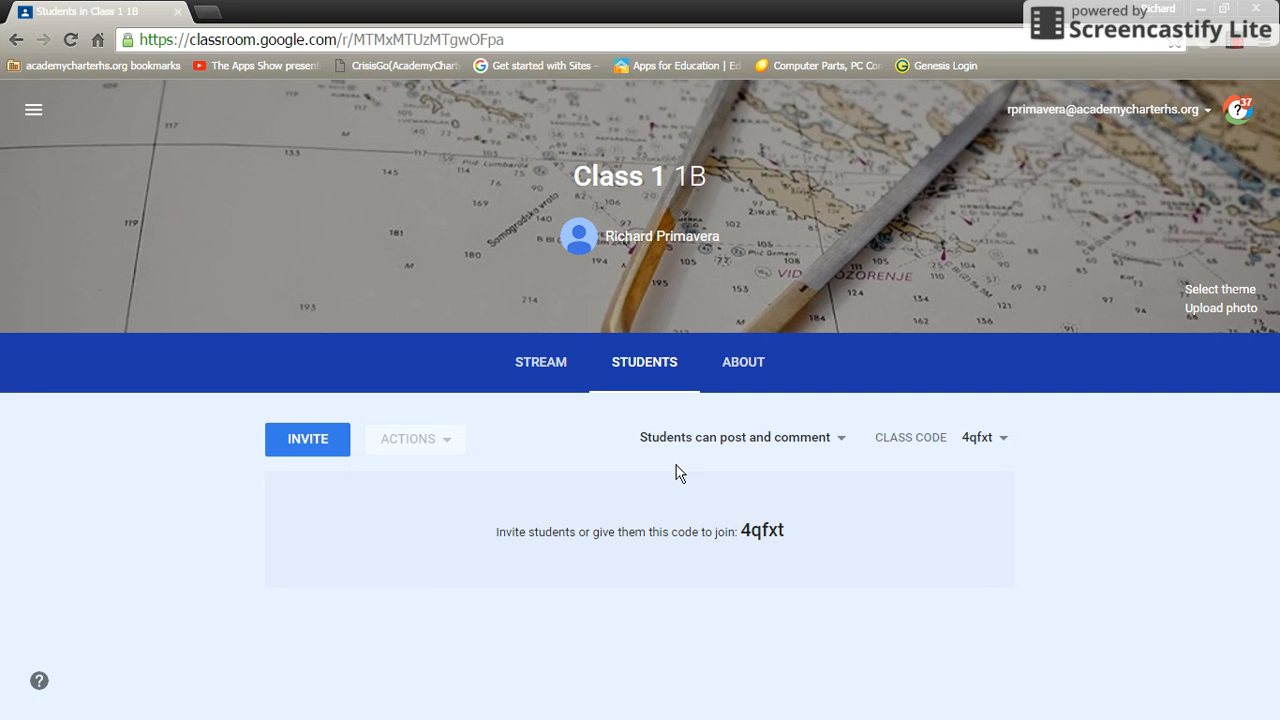
{"action": "left_click", "coordinate": [741, 362]}
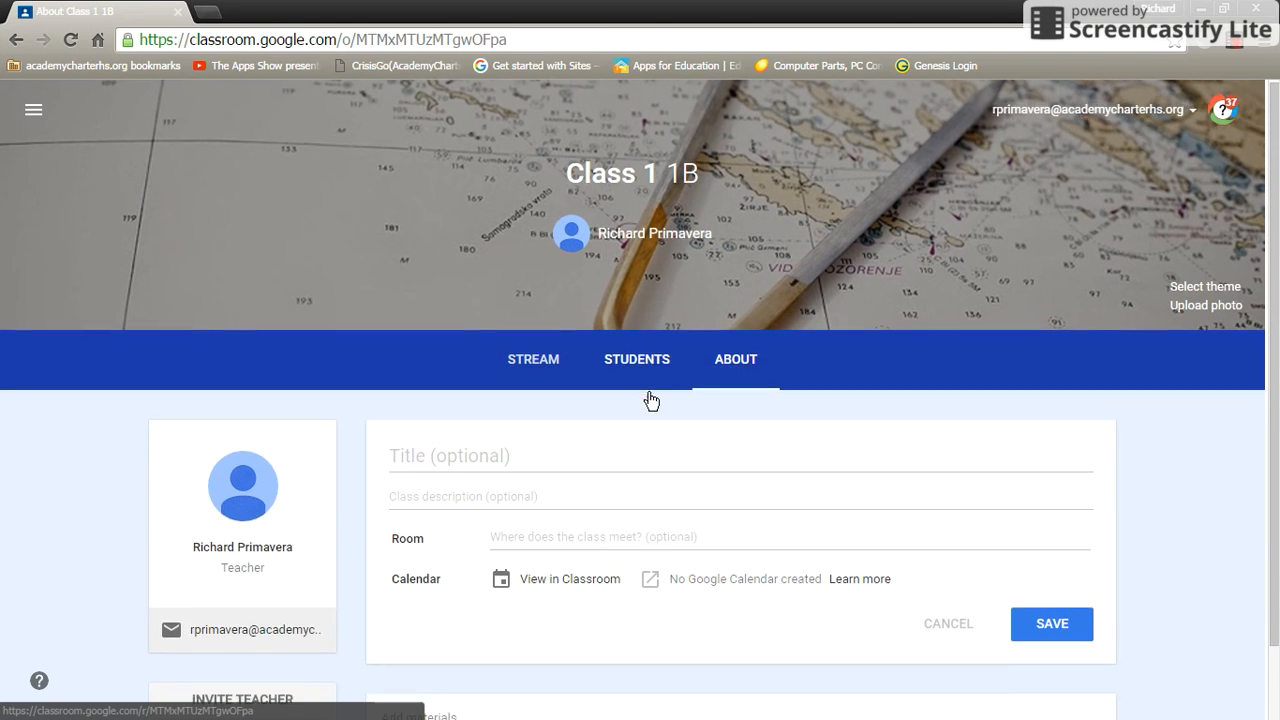
Try the About page's Title, description and Room fields, ending back in Title.
{"action": "scroll", "coordinate": [651, 395], "scroll_direction": "down", "scroll_amount": 1}
{"action": "scroll", "coordinate": [649, 397], "scroll_direction": "down", "scroll_amount": 1}
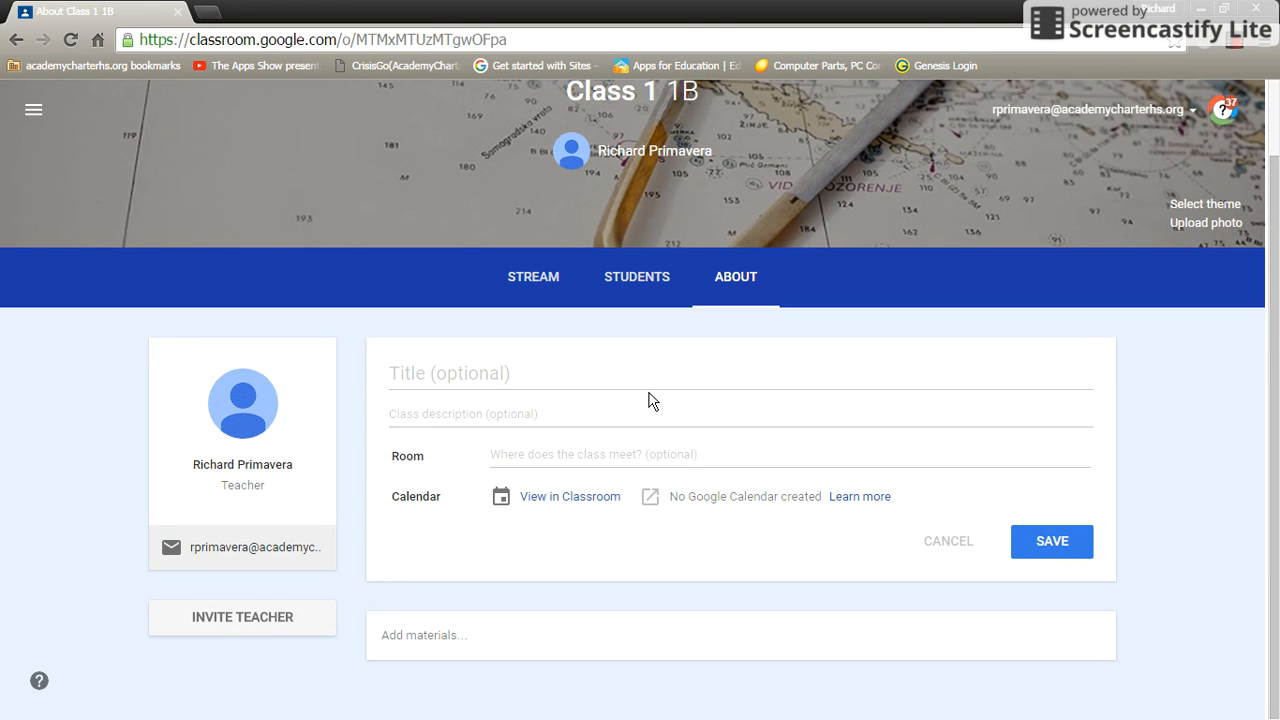
{"action": "left_click", "coordinate": [496, 381]}
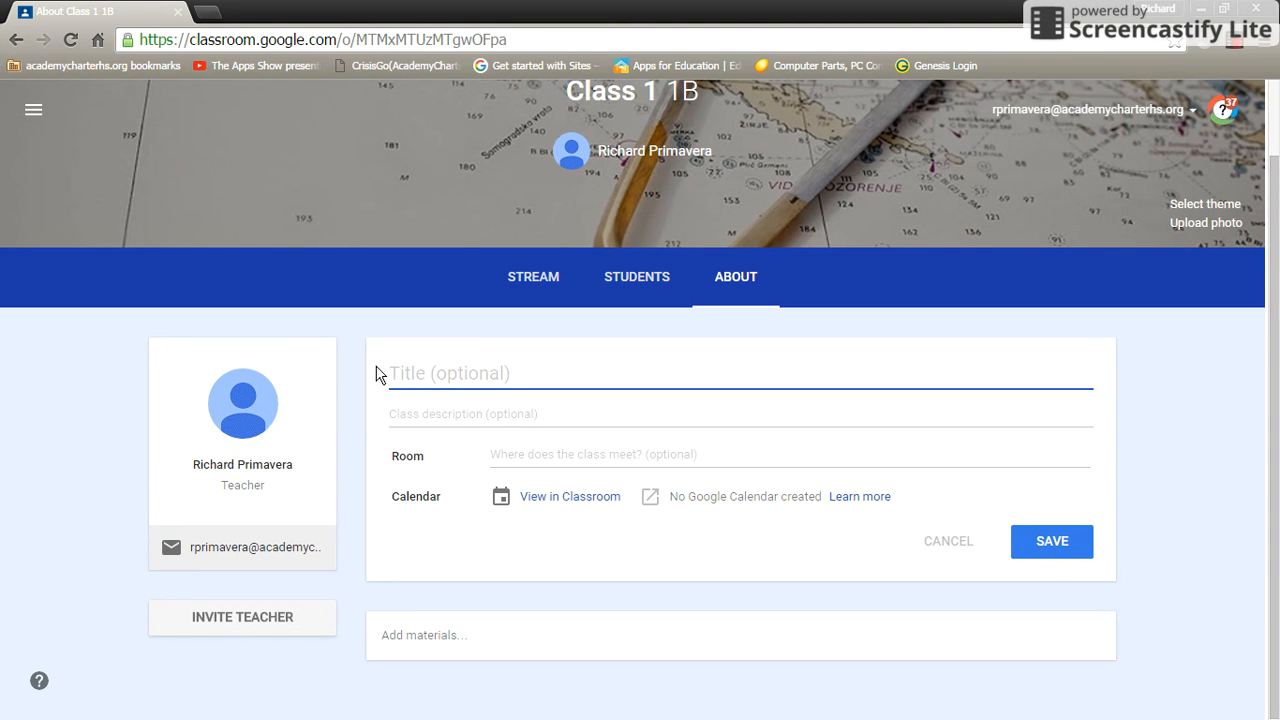
{"action": "left_click", "coordinate": [438, 412]}
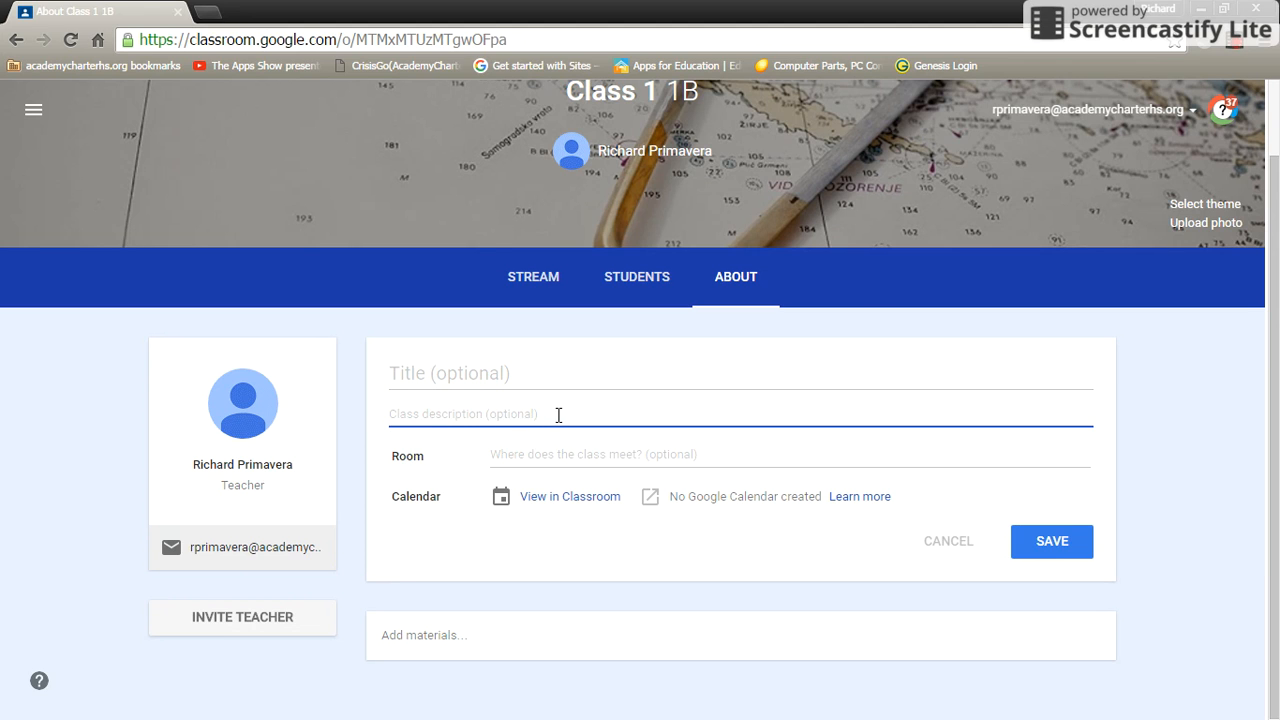
{"action": "left_click", "coordinate": [573, 461]}
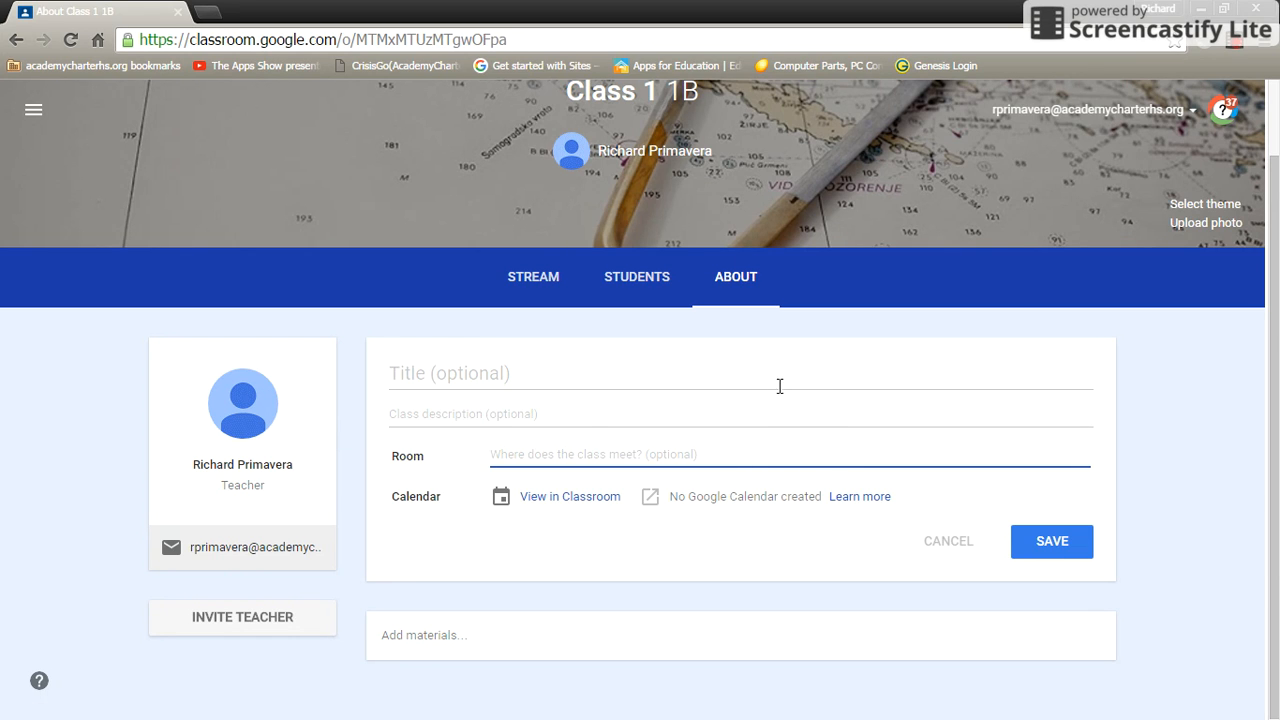
{"action": "left_click", "coordinate": [413, 352]}
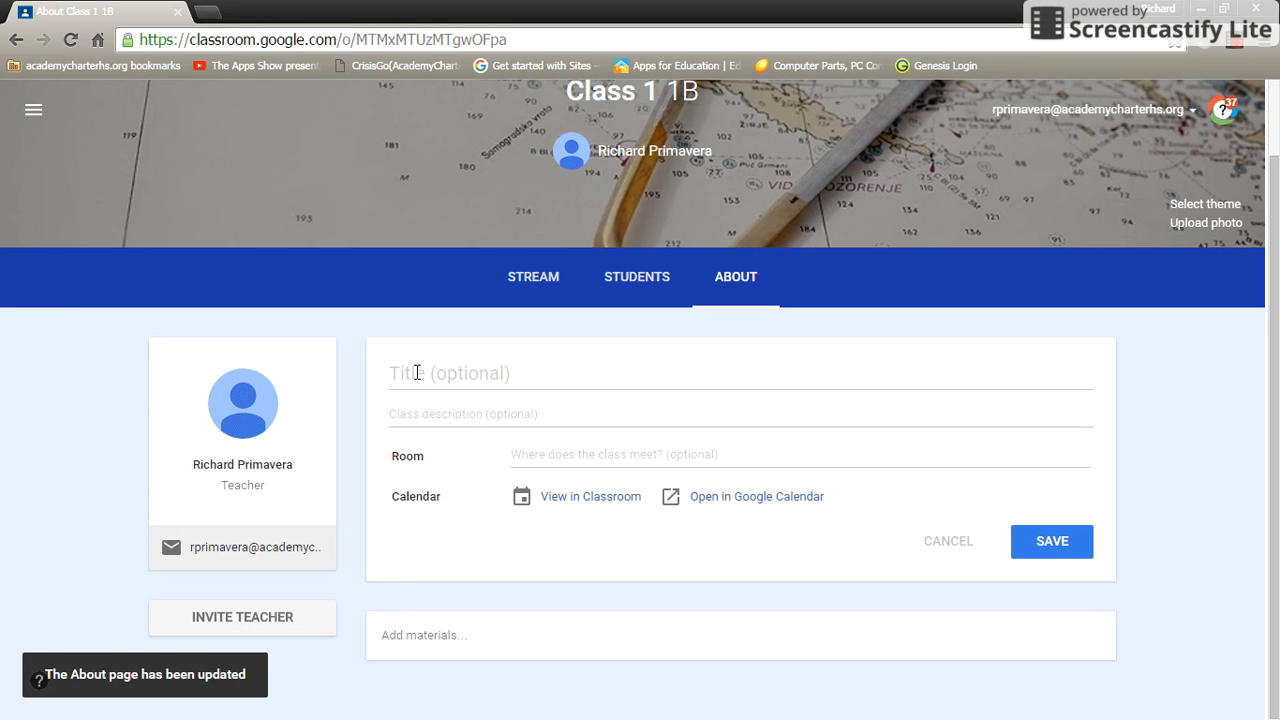
{"action": "left_click", "coordinate": [485, 376]}
Save About details: title 'Tutorial', description 'This is a description of my class', room 105.
{"action": "left_click", "coordinate": [485, 376]}
{"action": "type", "text": "Tutorial"}
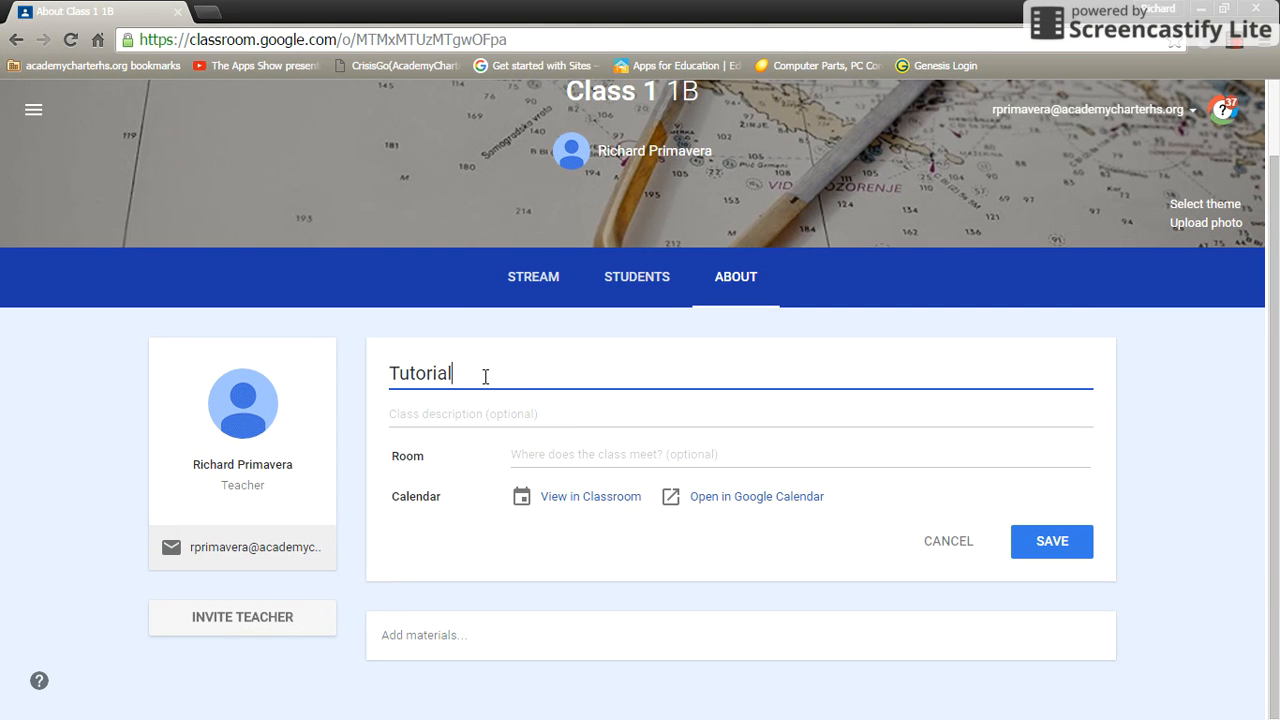
{"action": "key", "text": "Tab"}
{"action": "type", "text": "This "}
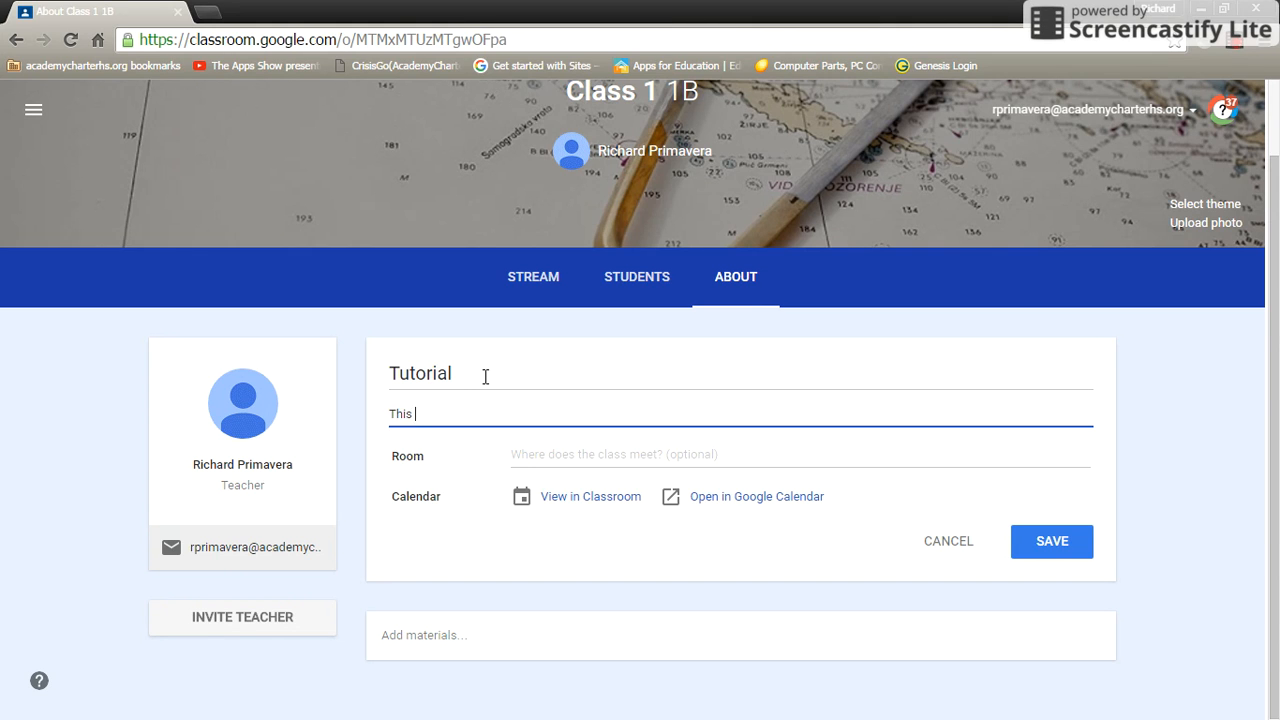
{"action": "type", "text": "is a description of my class"}
{"action": "key", "text": "Tab"}
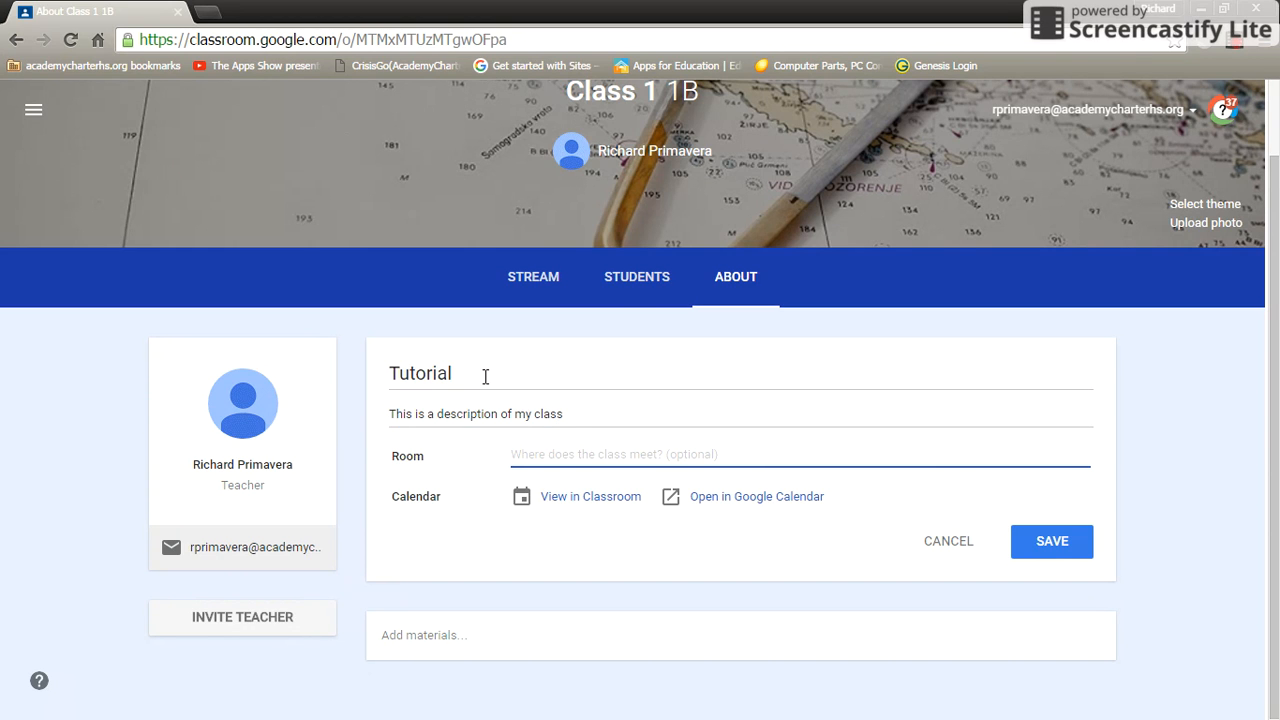
{"action": "type", "text": "105"}
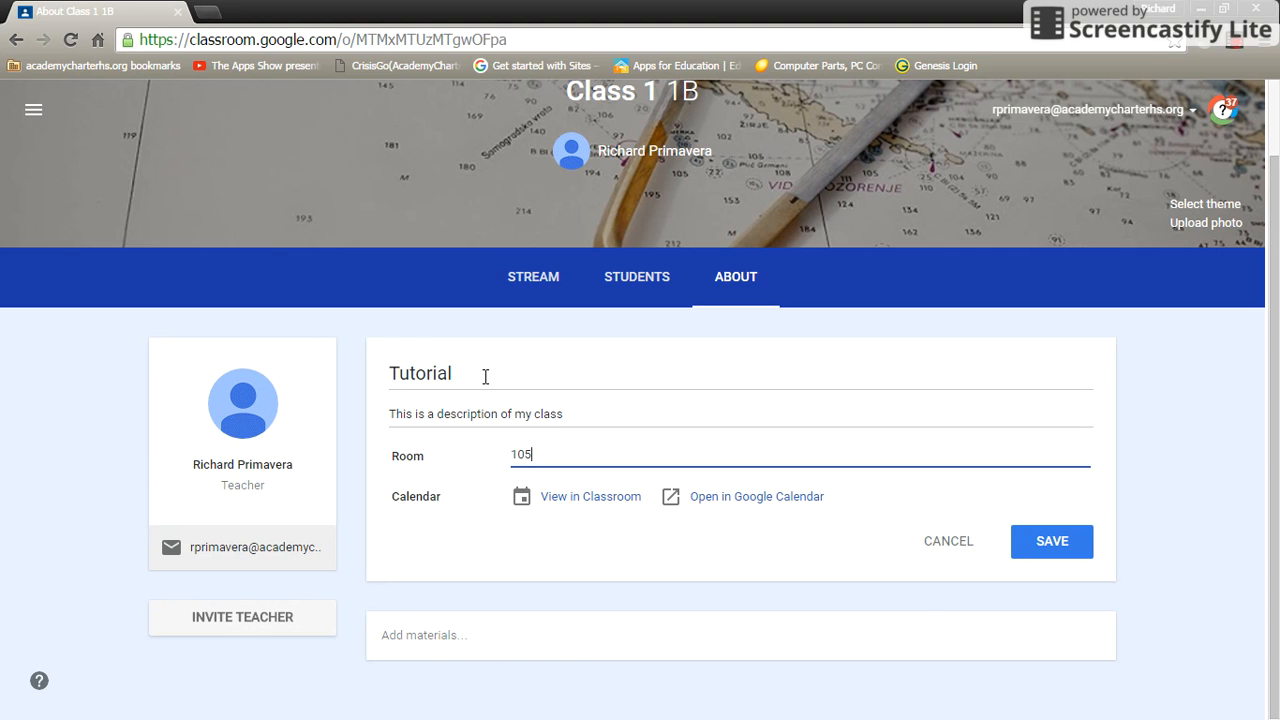
{"action": "left_click", "coordinate": [1058, 545]}
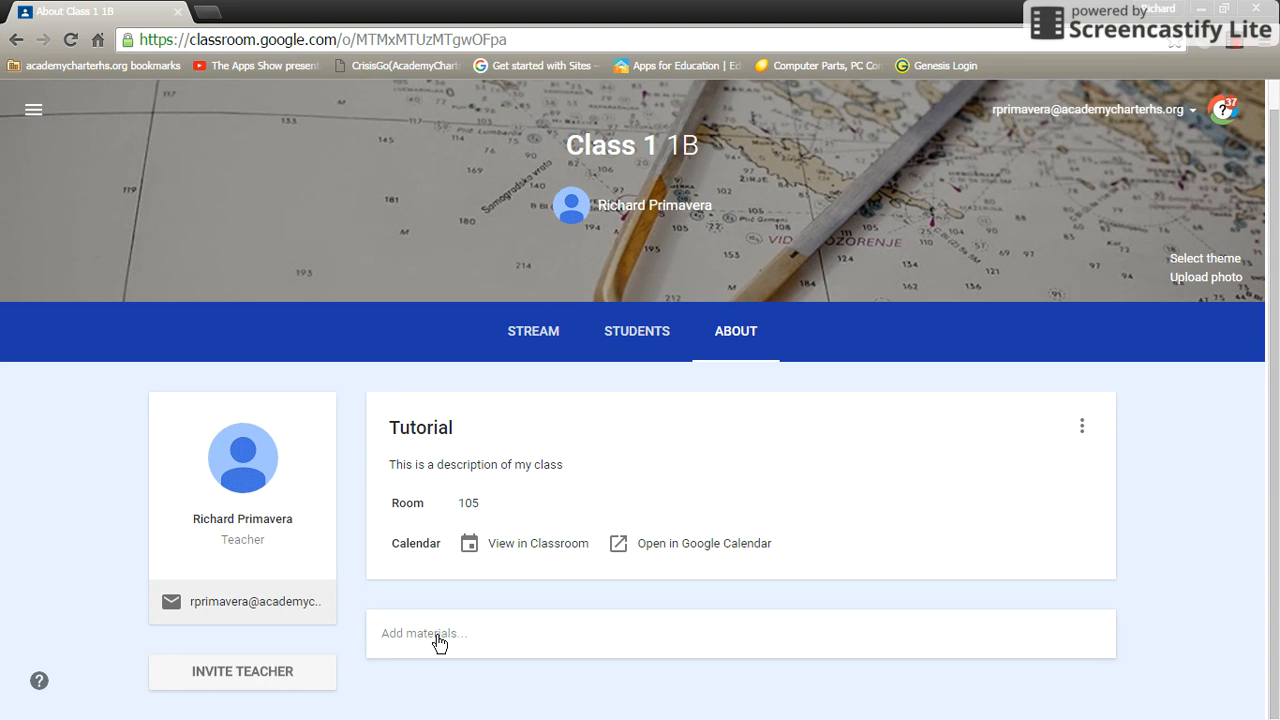
{"action": "left_click", "coordinate": [438, 643]}
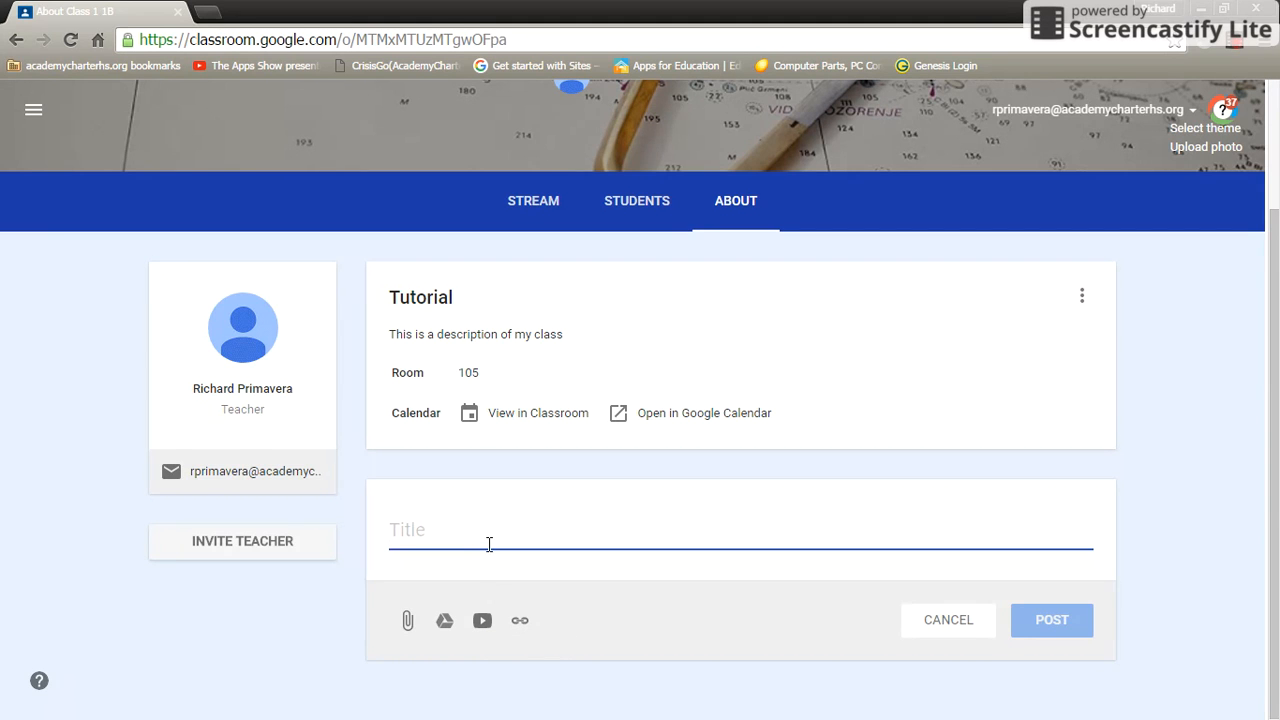
Enter 'Name' in the About page's materials post field, then delete it again.
{"action": "type", "text": "Name"}
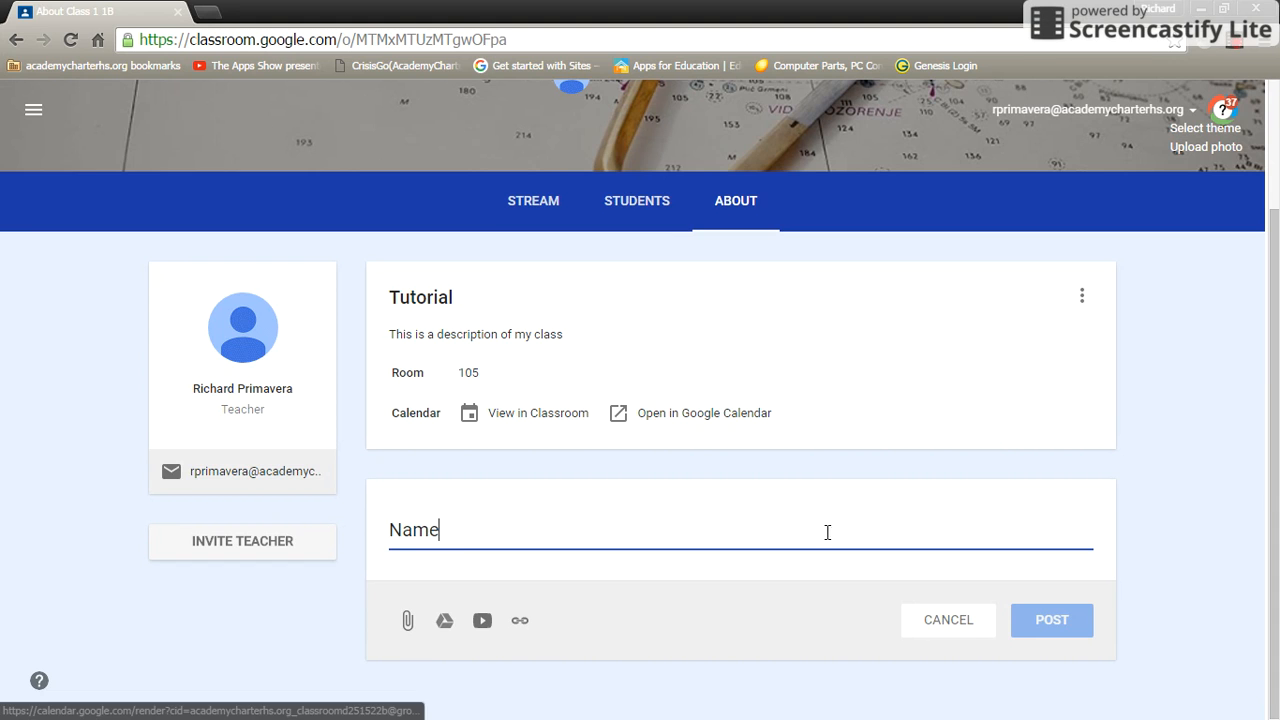
{"action": "left_click_drag", "start_coordinate": [472, 535], "coordinate": [265, 538]}
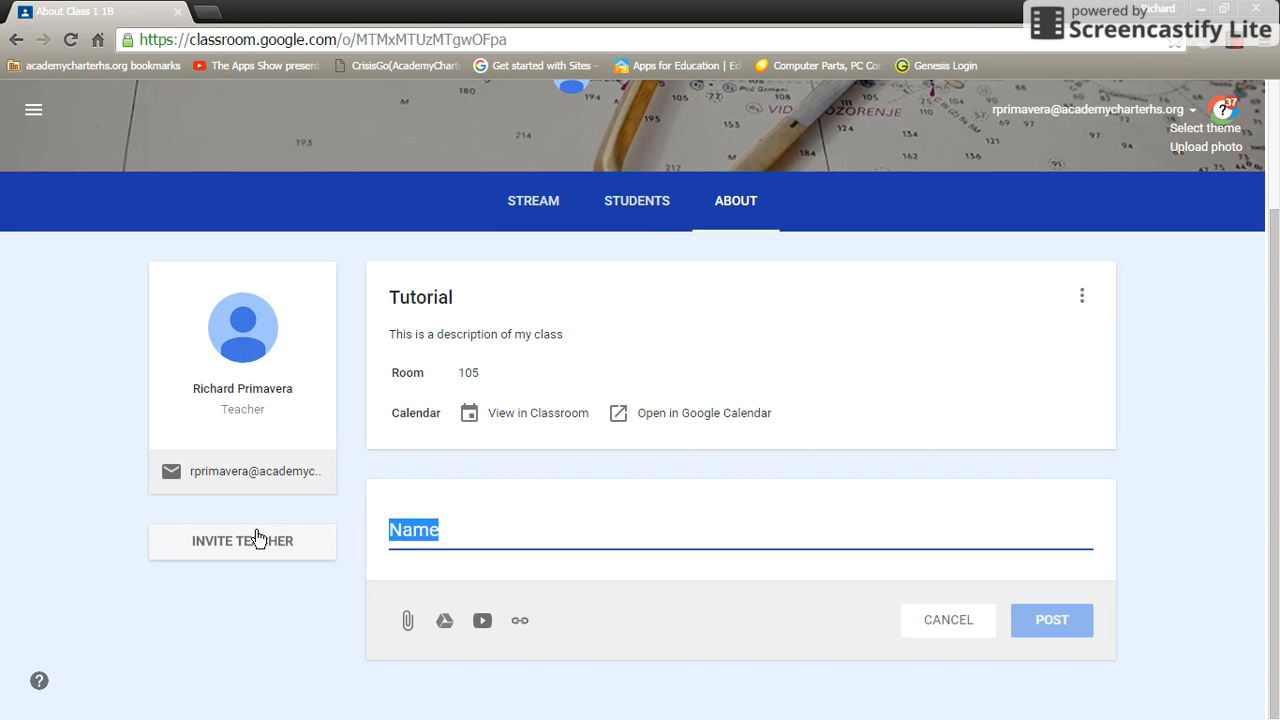
{"action": "key", "text": "BackSpace"}
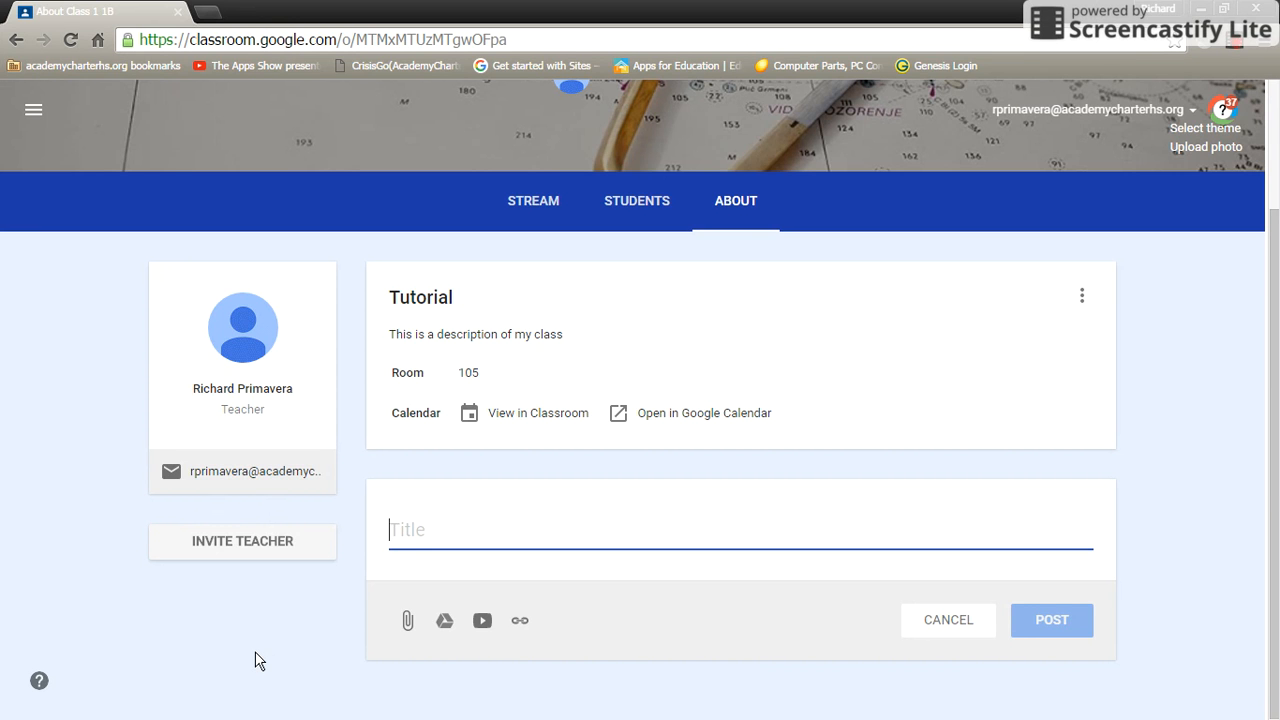
{"action": "scroll", "coordinate": [300, 630], "scroll_direction": "up", "scroll_amount": 2}
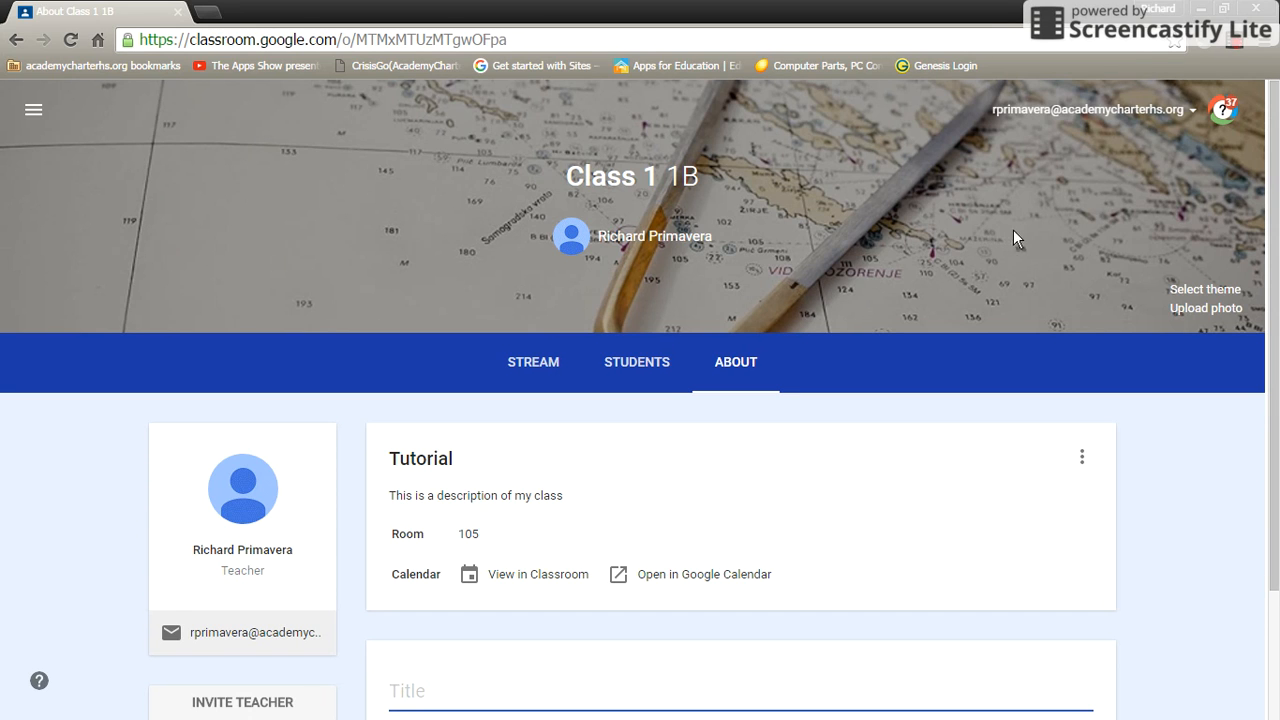
Apply the chemistry flasks image from the theme gallery as the class theme.
{"action": "left_click", "coordinate": [1219, 289]}
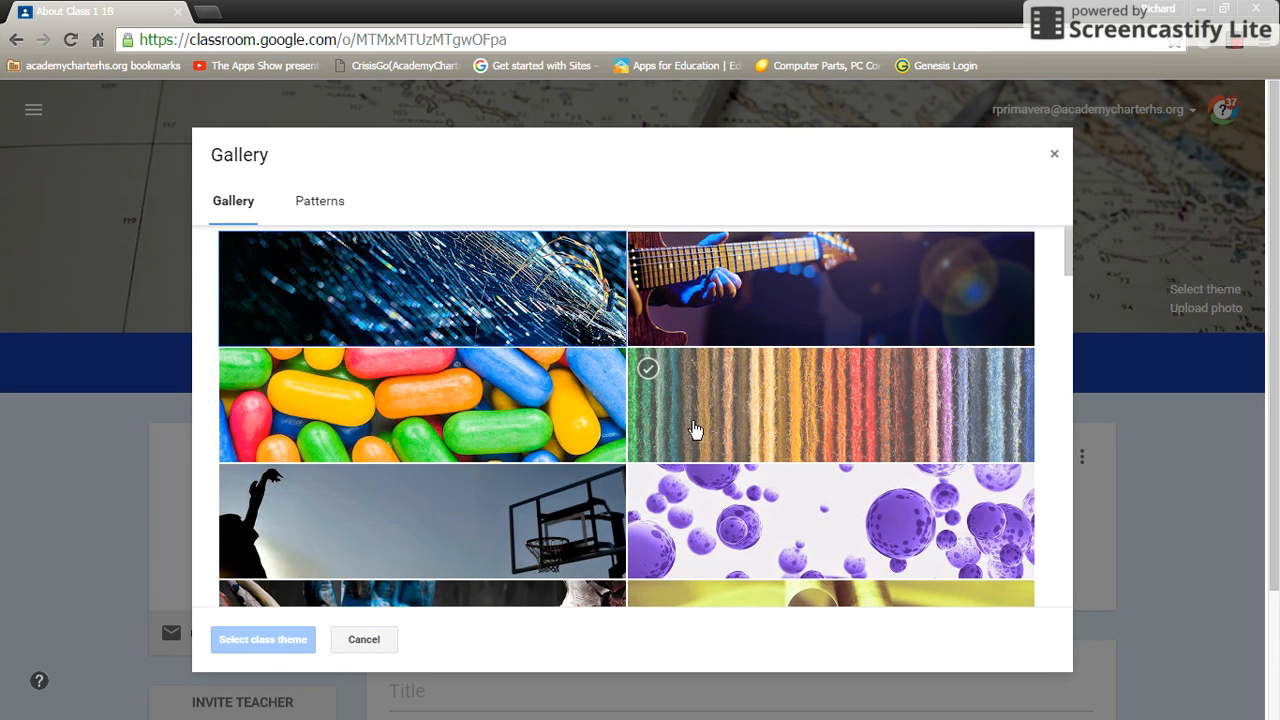
{"action": "scroll", "coordinate": [695, 432], "scroll_direction": "down", "scroll_amount": 2}
{"action": "scroll", "coordinate": [695, 440], "scroll_direction": "down", "scroll_amount": 6}
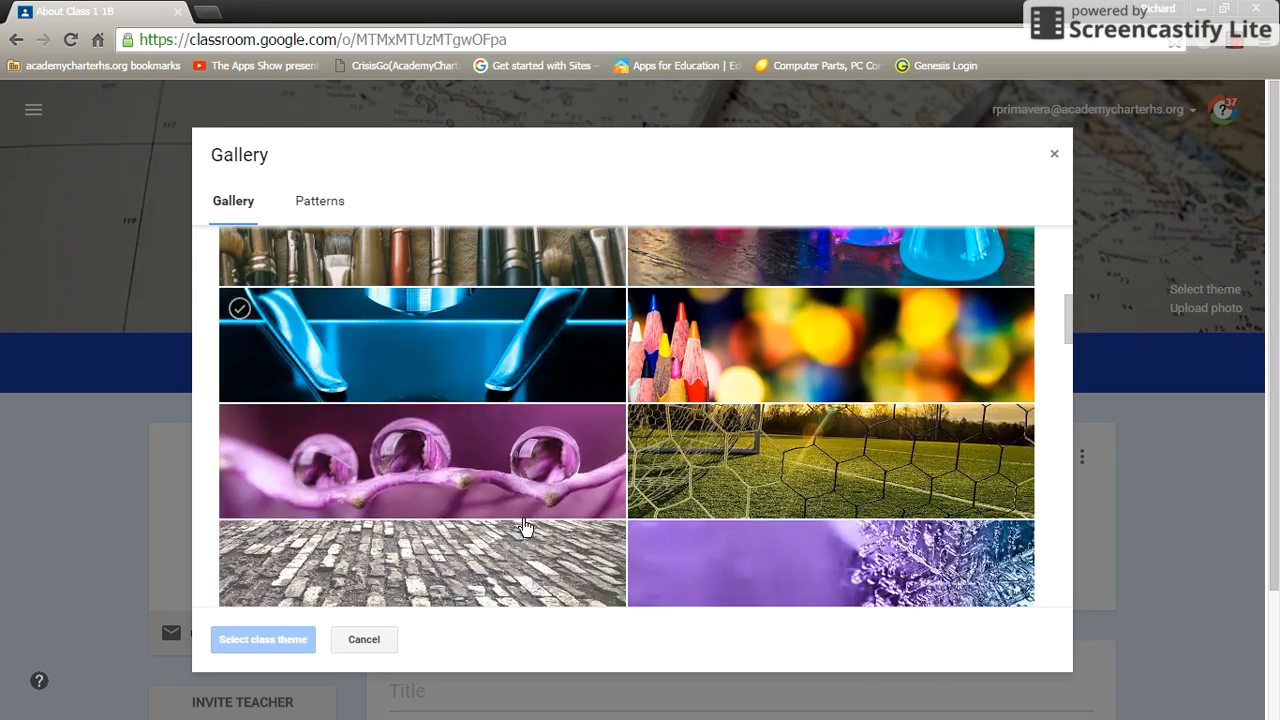
{"action": "scroll", "coordinate": [757, 383], "scroll_direction": "down", "scroll_amount": 3}
{"action": "scroll", "coordinate": [906, 528], "scroll_direction": "up", "scroll_amount": 5}
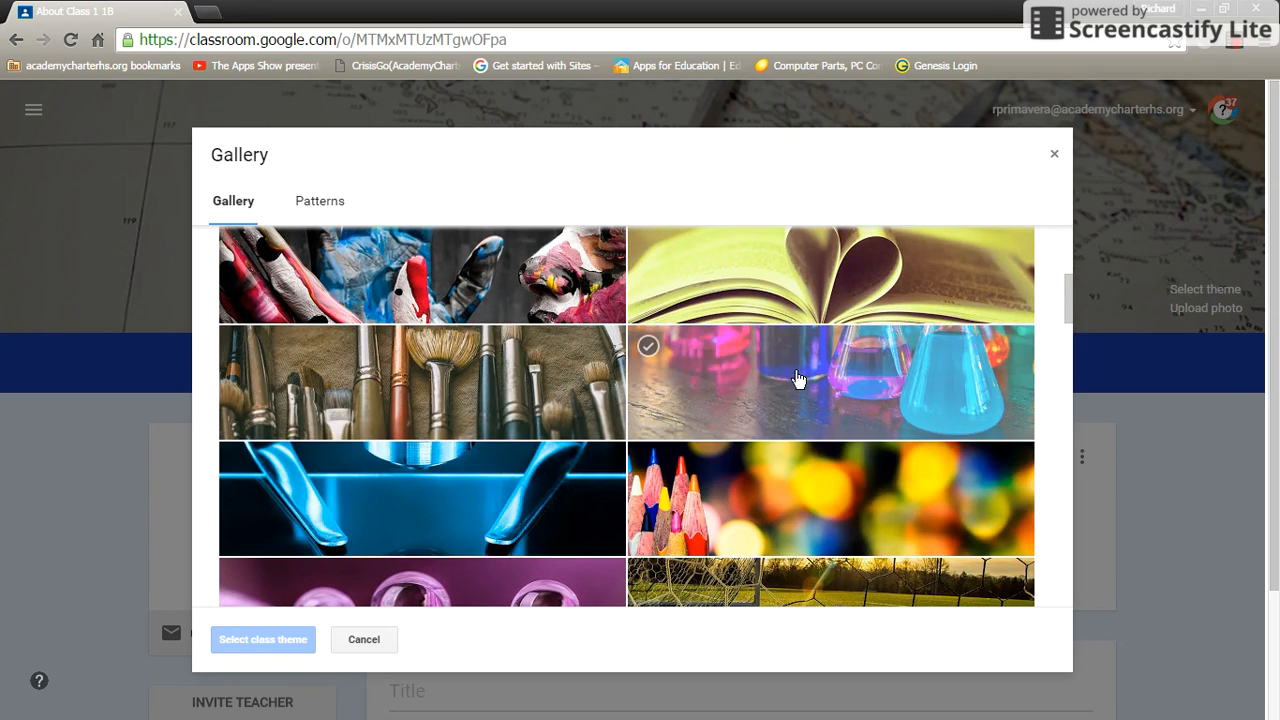
{"action": "left_click", "coordinate": [800, 378]}
{"action": "left_click", "coordinate": [260, 638]}
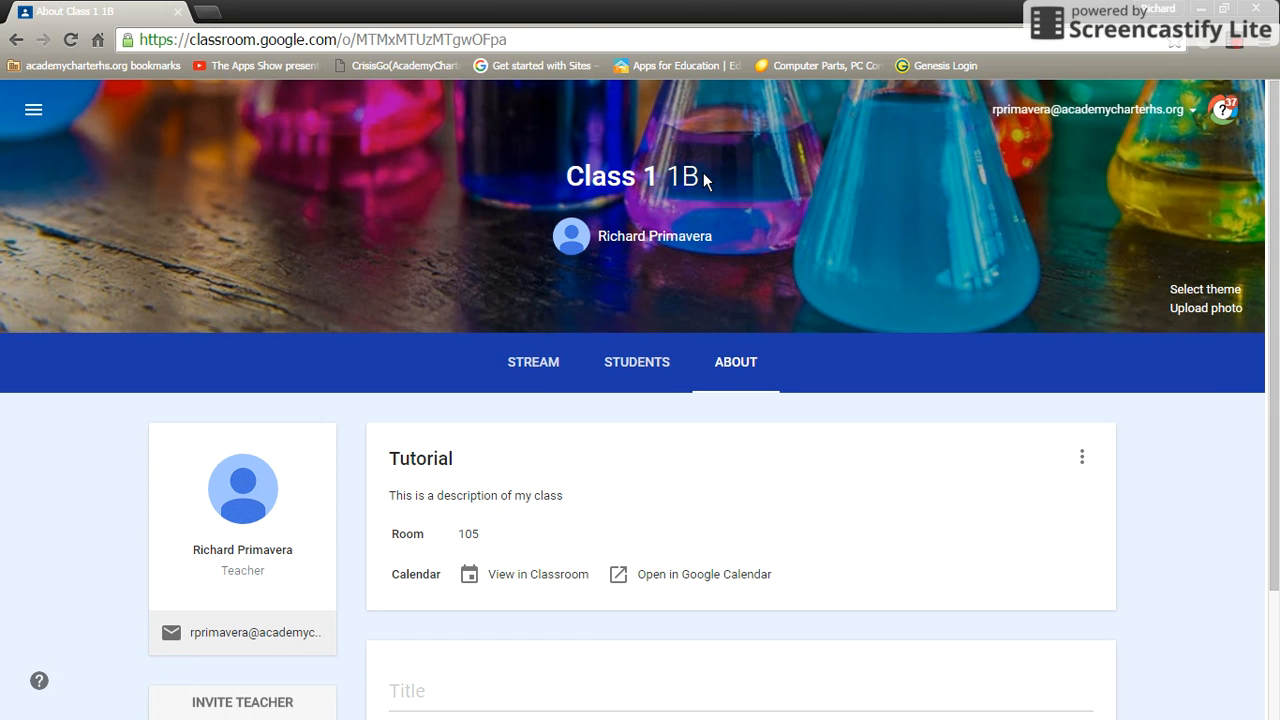
{"action": "left_click", "coordinate": [638, 366]}
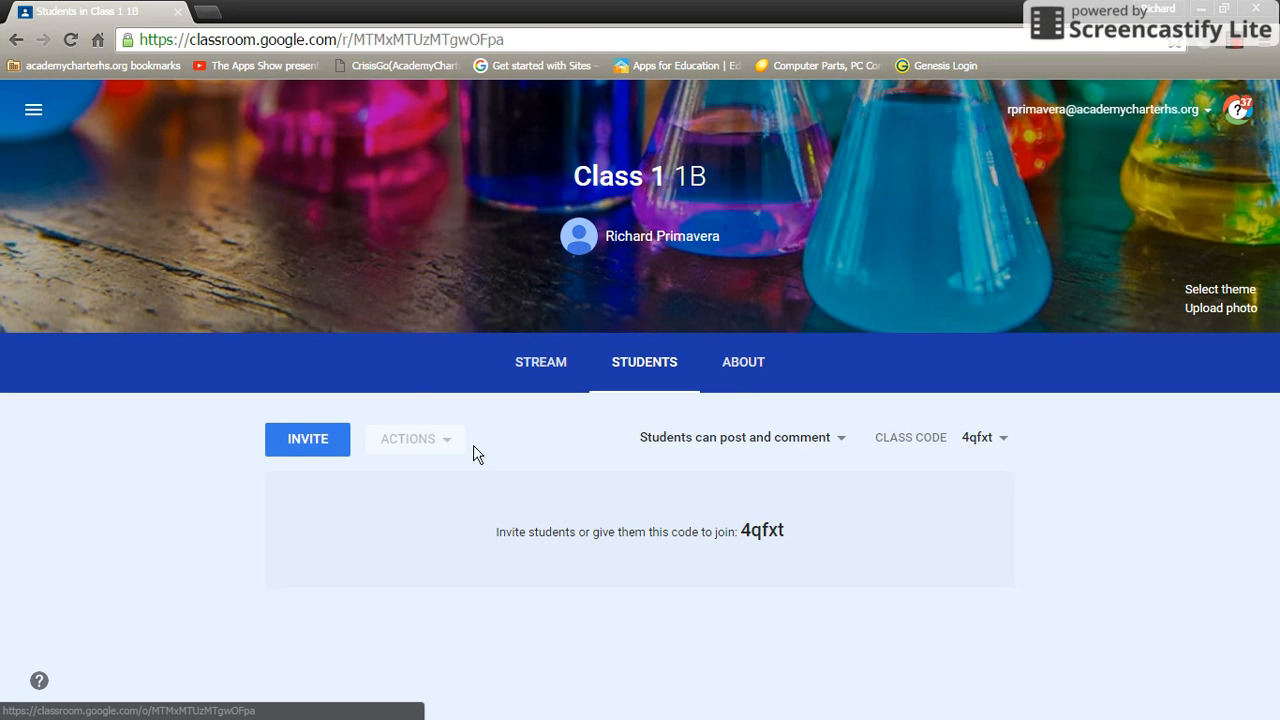
Browse the invite list's Contacts and Groups, then close it without inviting anyone.
{"action": "left_click", "coordinate": [313, 442]}
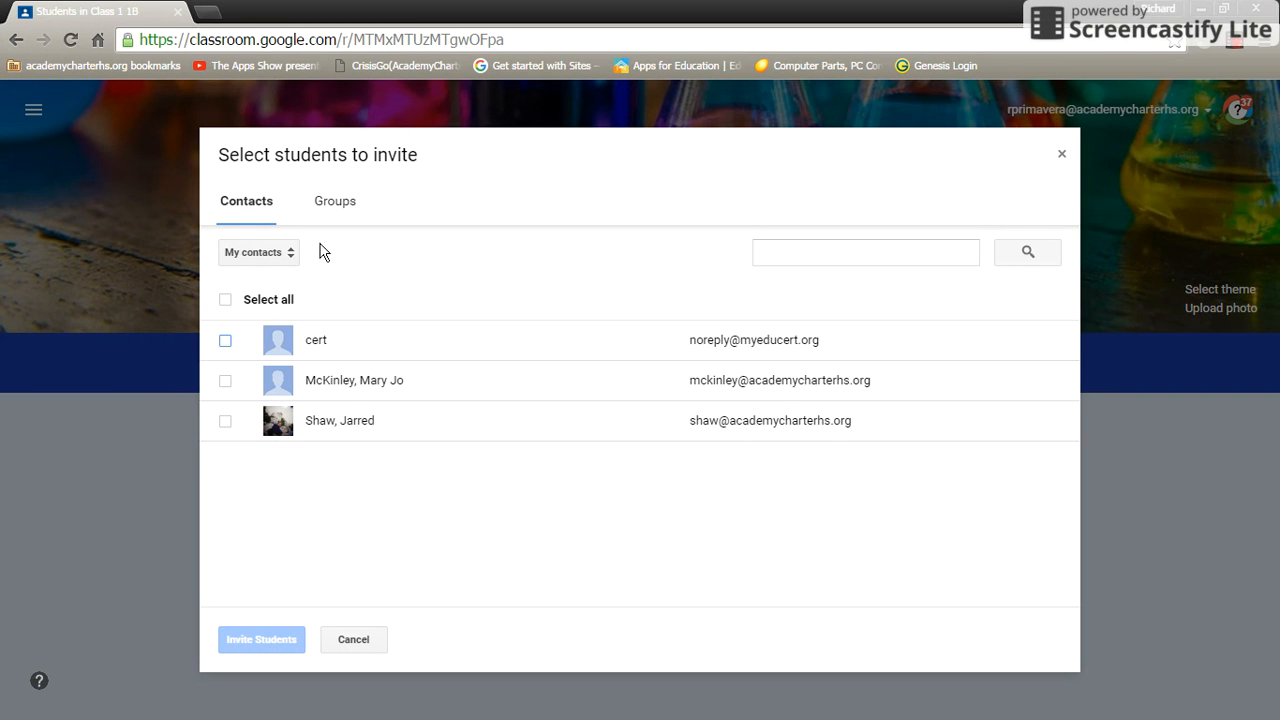
{"action": "left_click", "coordinate": [330, 207]}
{"action": "left_click", "coordinate": [250, 210]}
{"action": "left_click", "coordinate": [338, 201]}
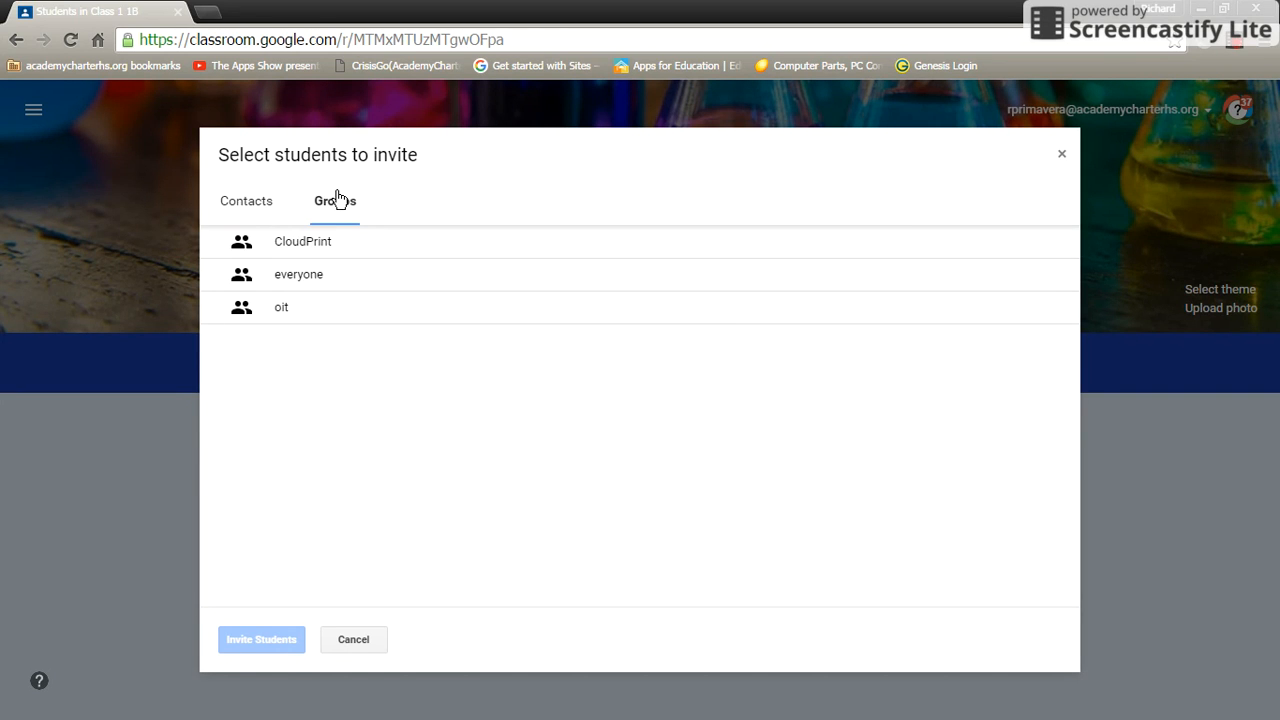
{"action": "left_click", "coordinate": [248, 208]}
{"action": "left_click", "coordinate": [890, 246]}
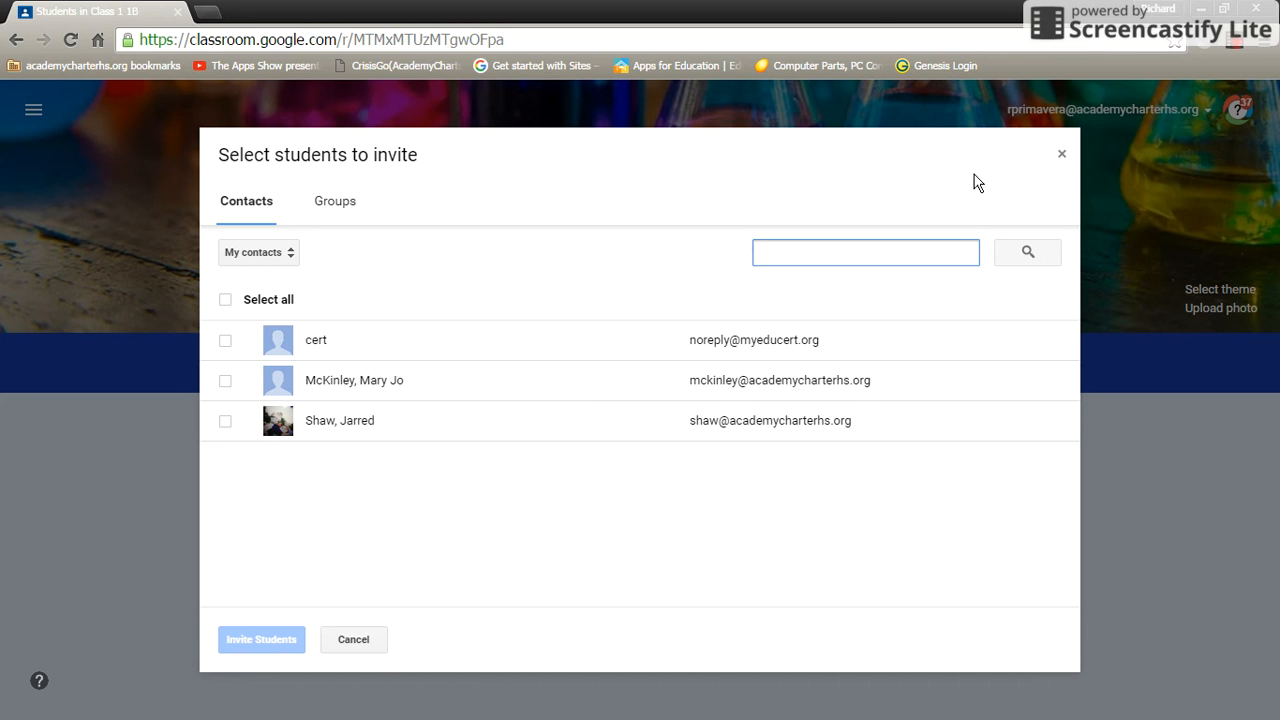
{"action": "left_click", "coordinate": [1061, 155]}
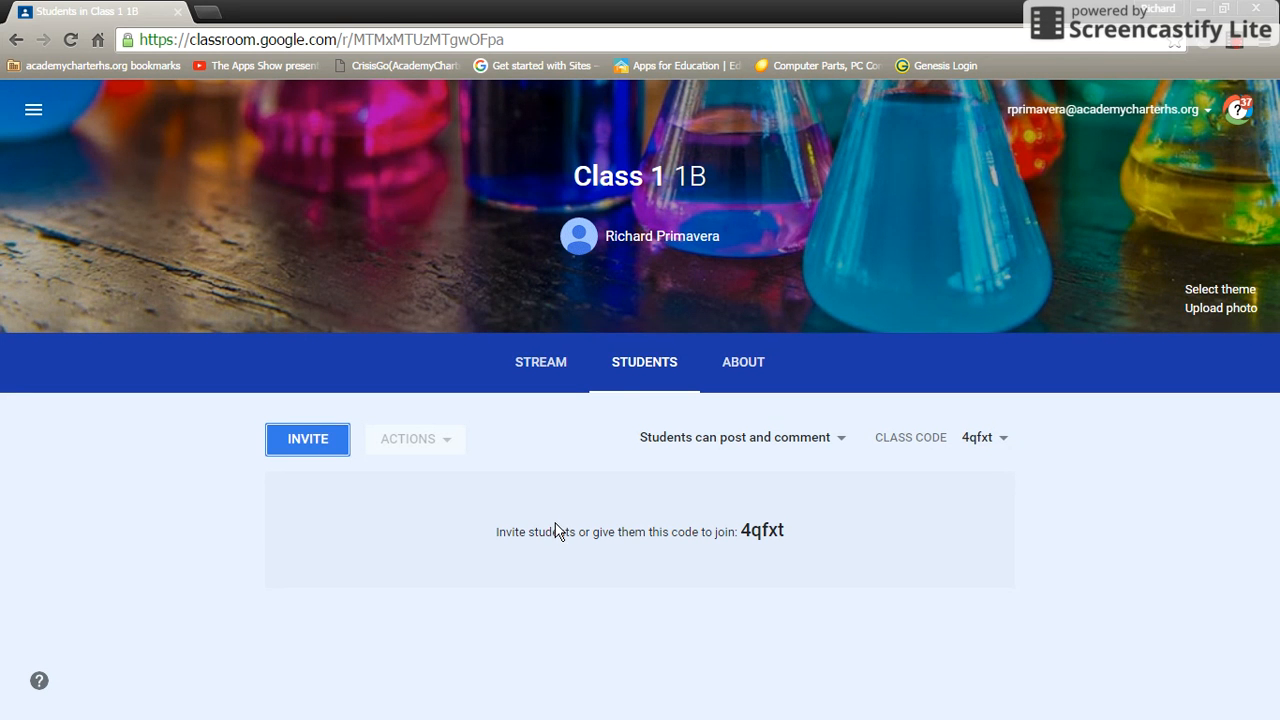
{"action": "left_click_drag", "start_coordinate": [553, 531], "coordinate": [604, 532]}
{"action": "left_click", "coordinate": [641, 534]}
{"action": "mouse_move", "coordinate": [743, 546]}
{"action": "left_mouse_down"}
{"action": "mouse_move", "coordinate": [749, 528]}
{"action": "mouse_move", "coordinate": [786, 528]}
{"action": "mouse_move", "coordinate": [742, 530]}
{"action": "left_mouse_up"}
{"action": "left_click", "coordinate": [746, 528]}
{"action": "left_click", "coordinate": [843, 440]}
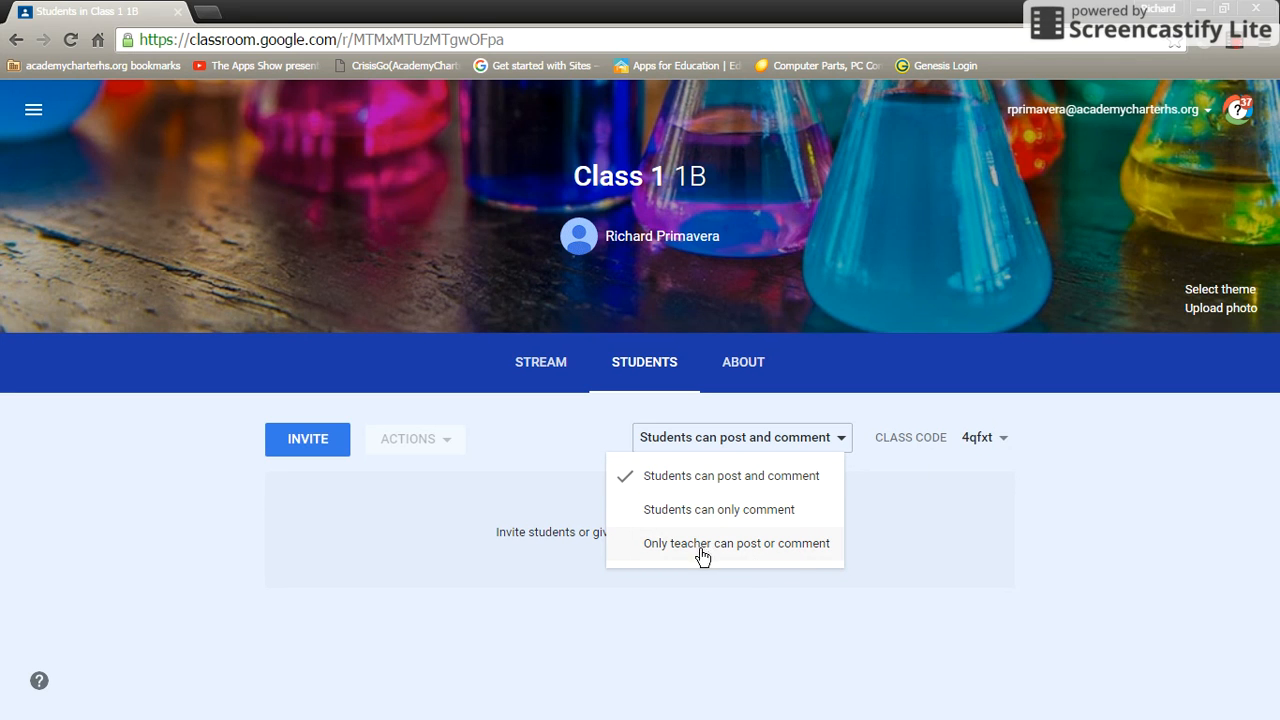
{"action": "left_click", "coordinate": [845, 441]}
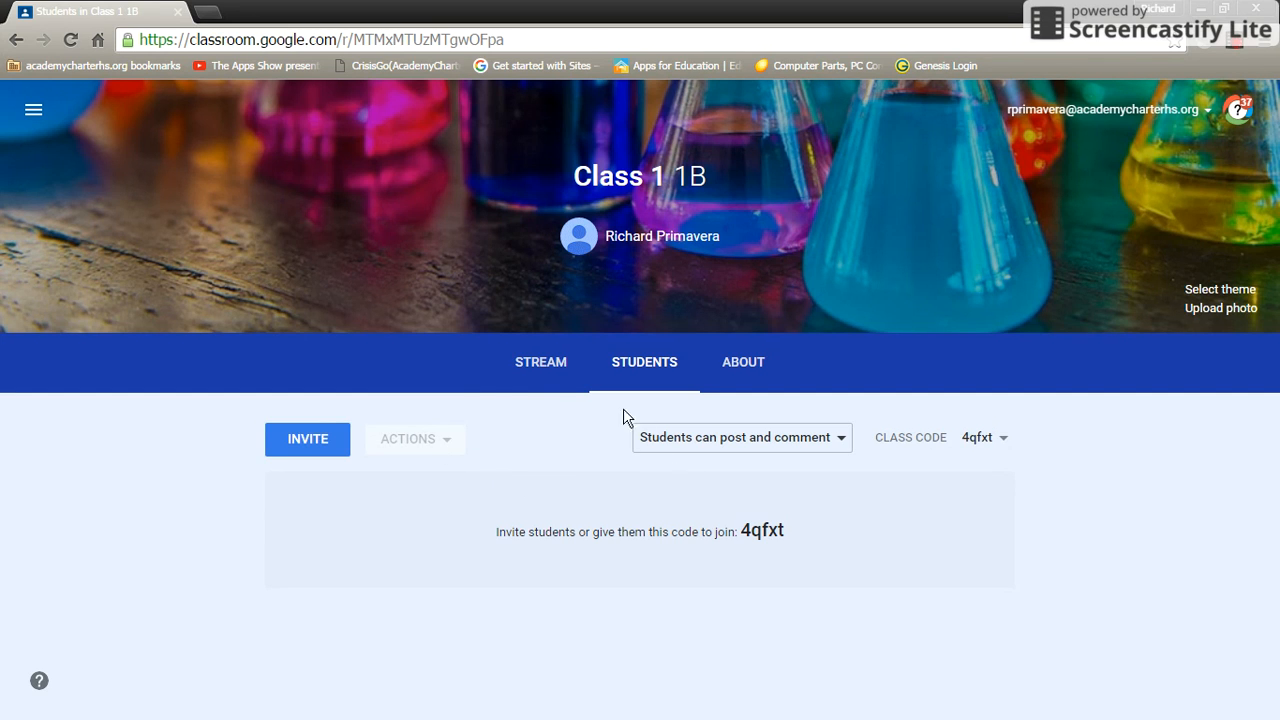
{"action": "left_click", "coordinate": [545, 365]}
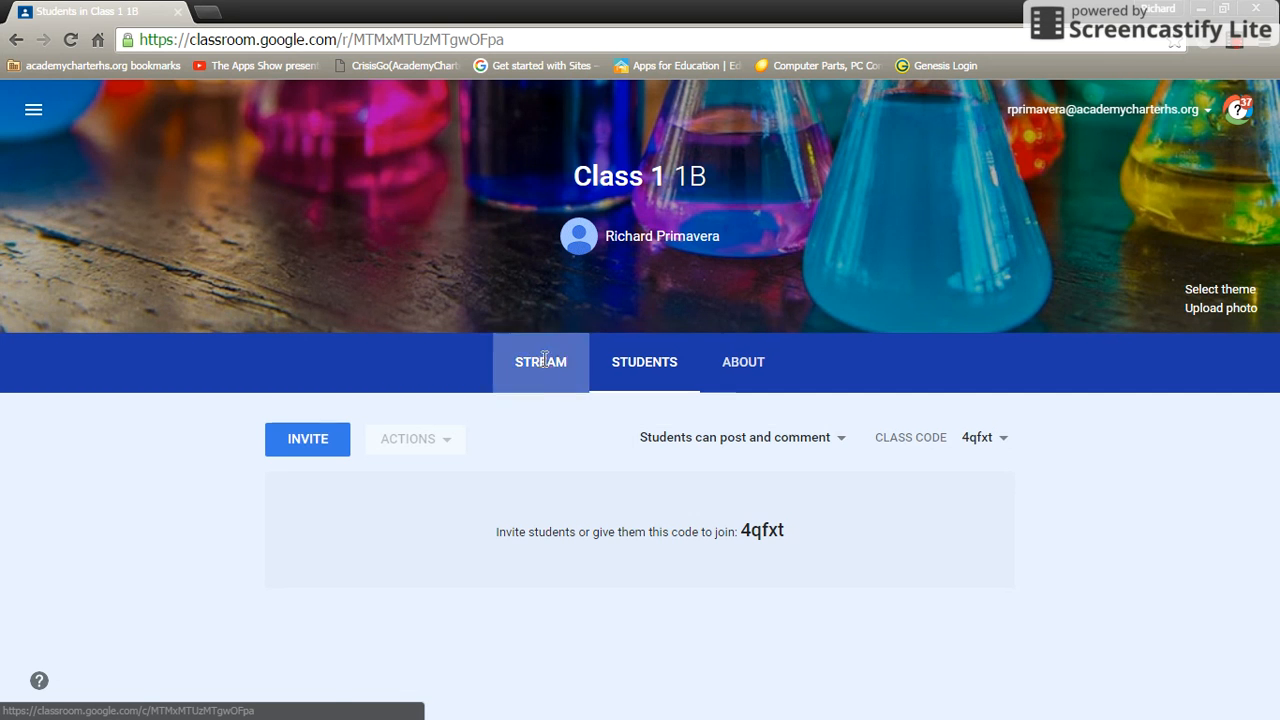
Review the Stream page's 'No work due soon' note, welcome card and class code panel.
{"action": "scroll", "coordinate": [550, 362], "scroll_direction": "down", "scroll_amount": 1}
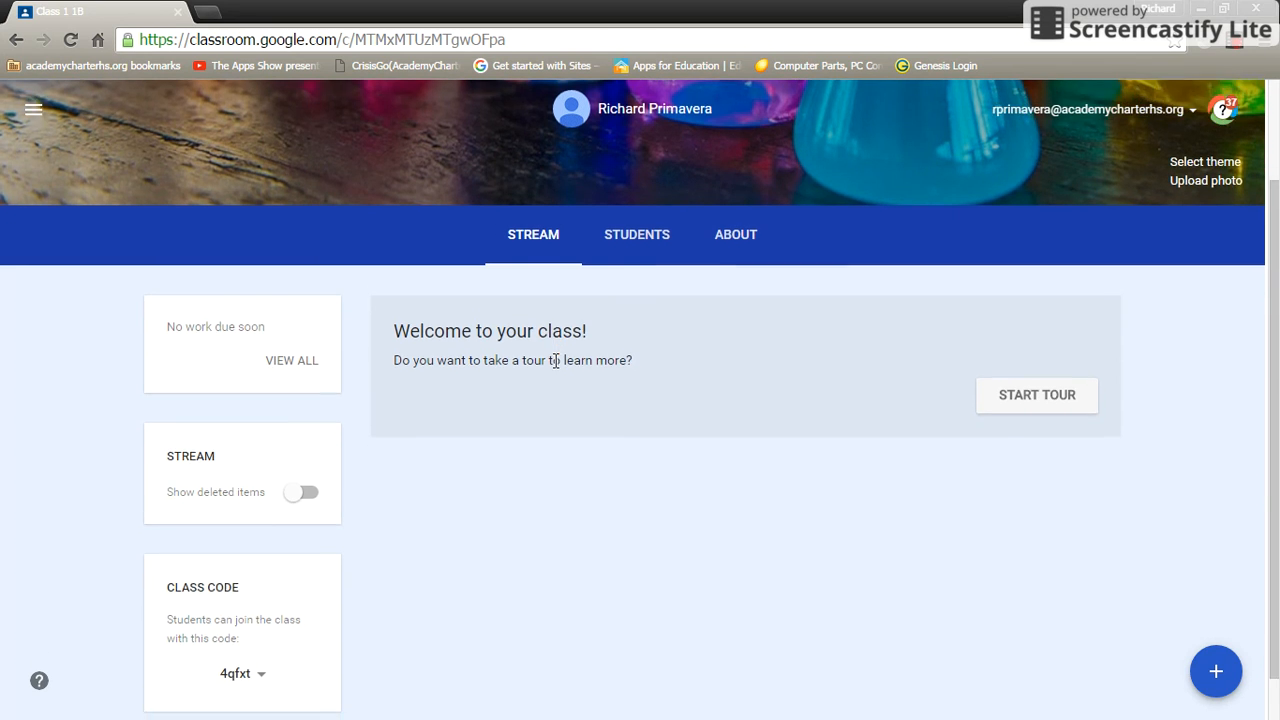
{"action": "scroll", "coordinate": [563, 370], "scroll_direction": "up", "scroll_amount": 1}
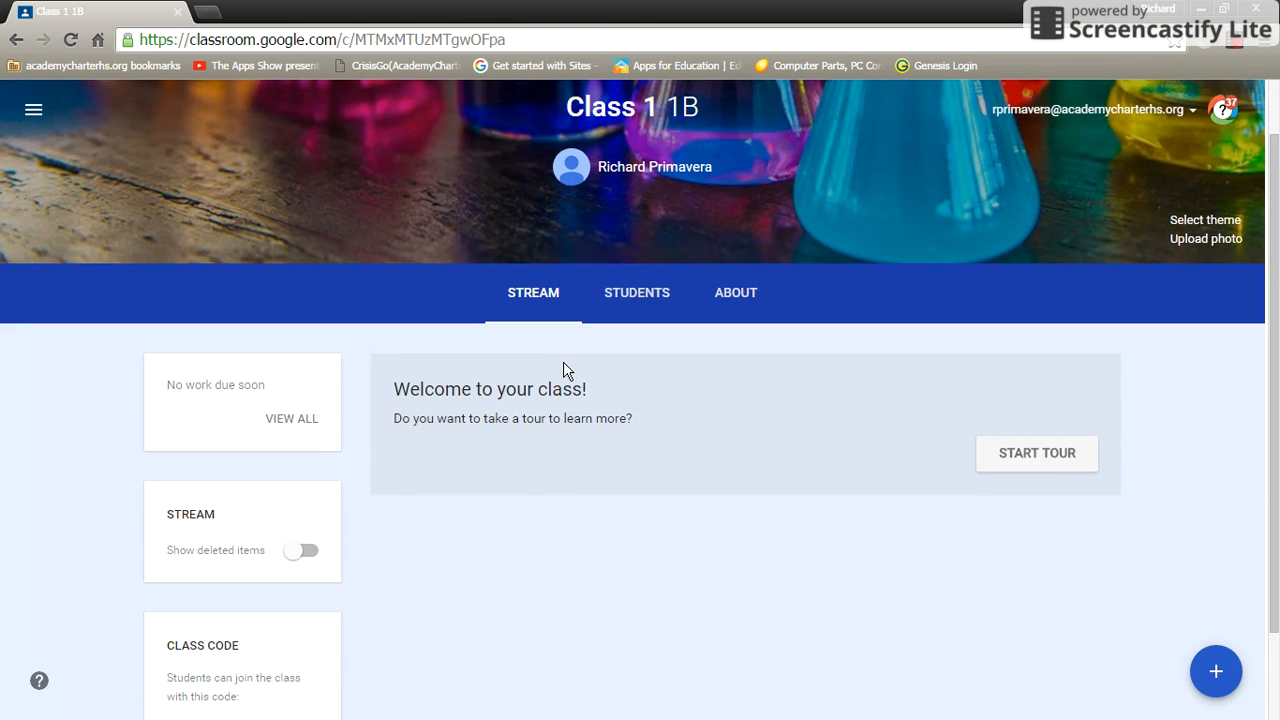
{"action": "scroll", "coordinate": [563, 370], "scroll_direction": "down", "scroll_amount": 1}
{"action": "scroll", "coordinate": [563, 370], "scroll_direction": "up", "scroll_amount": 1}
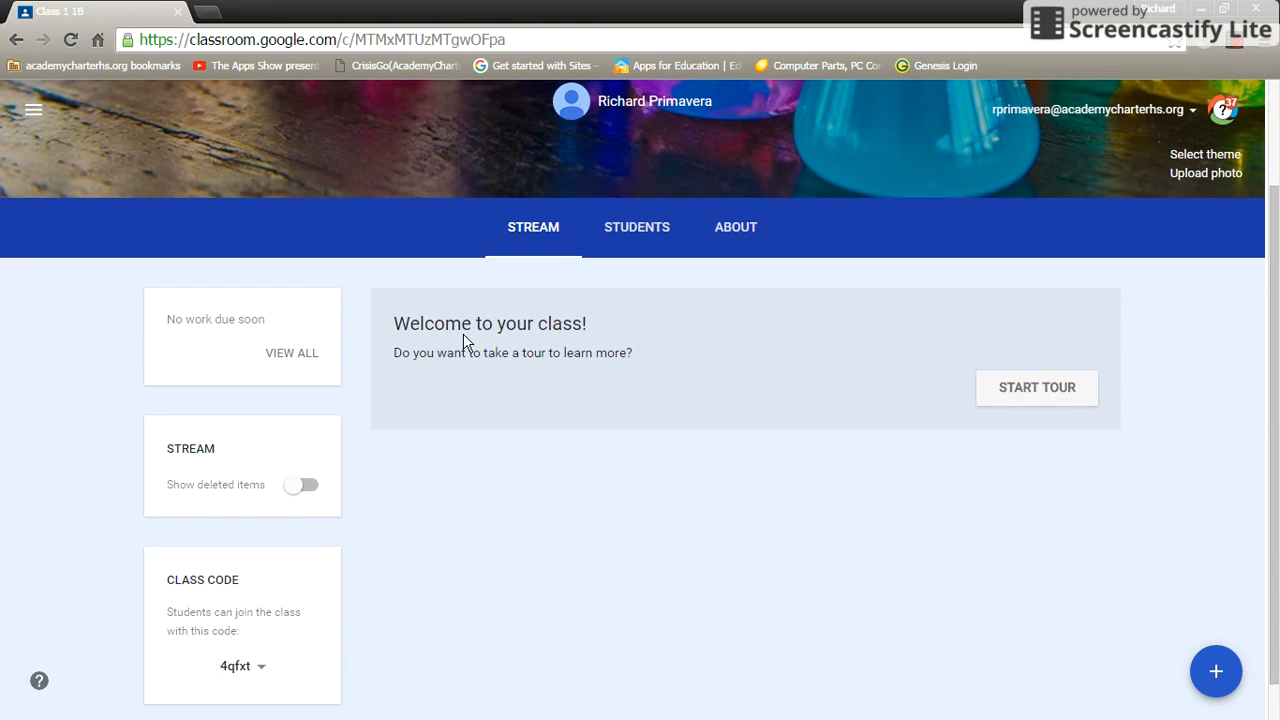
{"action": "left_click_drag", "start_coordinate": [151, 316], "coordinate": [303, 323]}
{"action": "scroll", "coordinate": [326, 340], "scroll_direction": "down", "scroll_amount": 1}
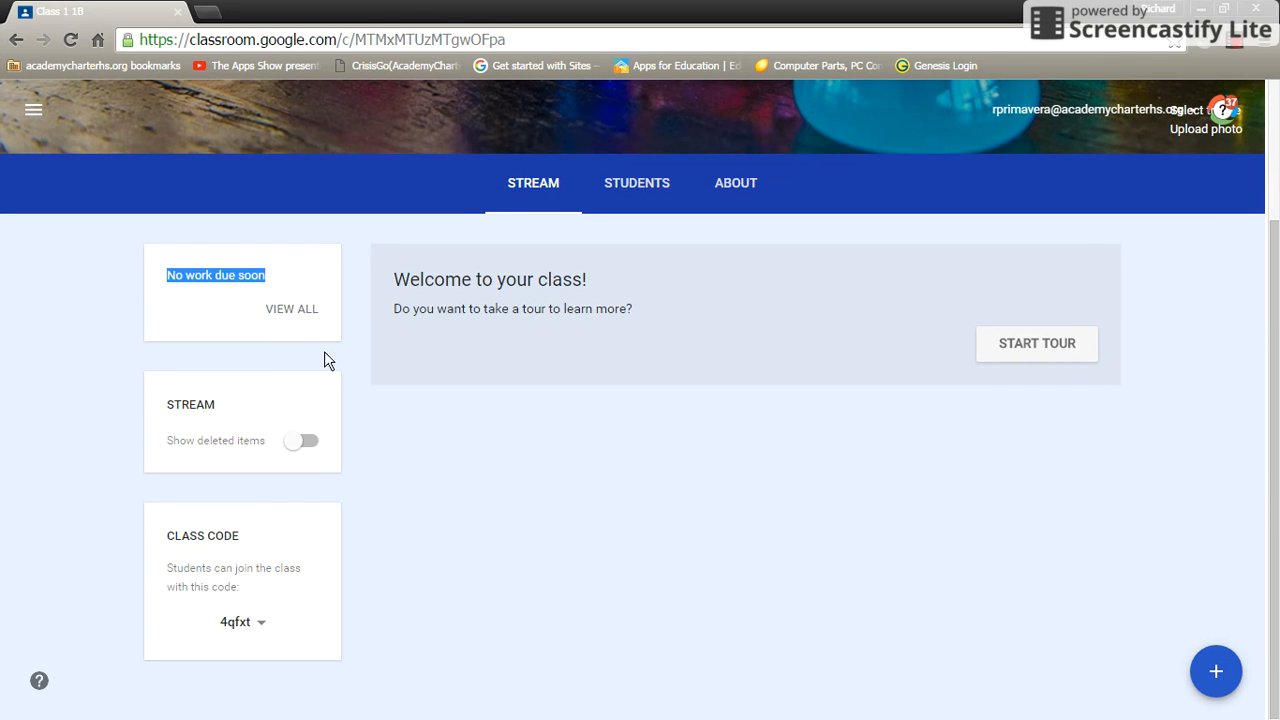
{"action": "left_click_drag", "start_coordinate": [141, 411], "coordinate": [262, 409]}
{"action": "left_click", "coordinate": [262, 412]}
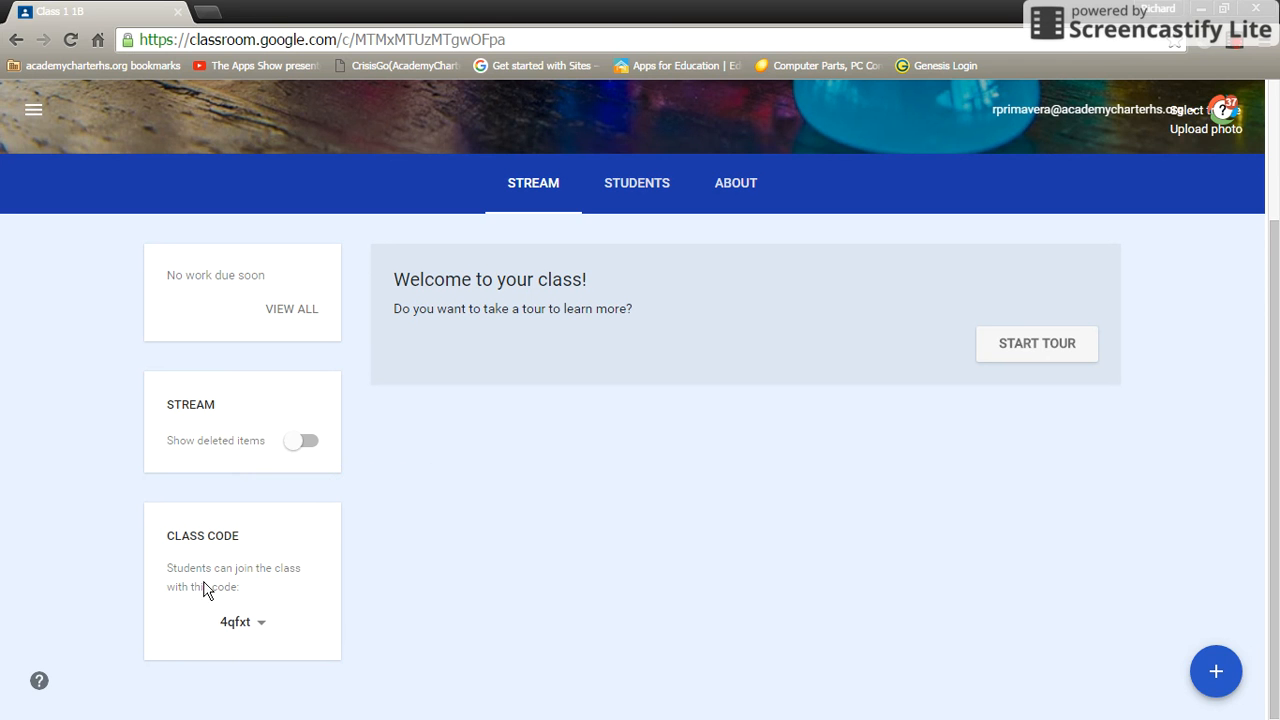
{"action": "scroll", "coordinate": [497, 528], "scroll_direction": "up", "scroll_amount": 1}
{"action": "scroll", "coordinate": [497, 527], "scroll_direction": "down", "scroll_amount": 2}
{"action": "mouse_move", "coordinate": [1218, 668]}
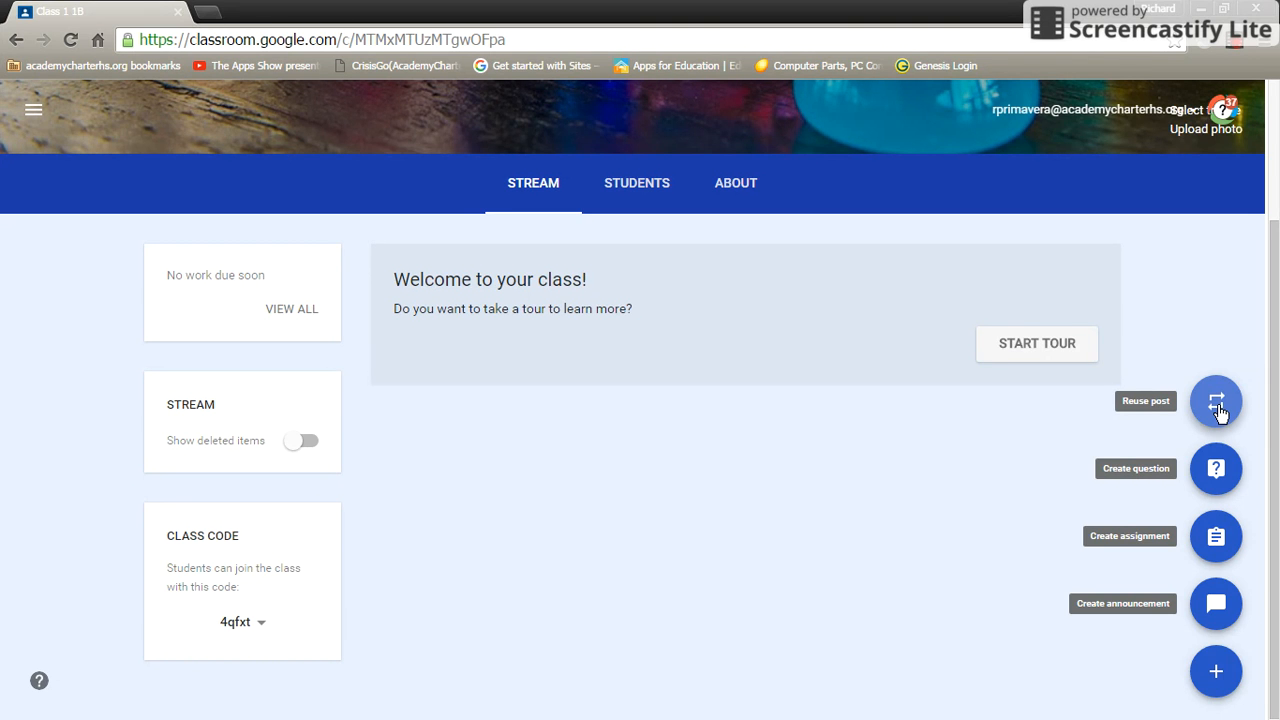
Return to the top of the Stream and open the Classroom main menu.
{"action": "scroll", "coordinate": [1217, 410], "scroll_direction": "up", "scroll_amount": 2}
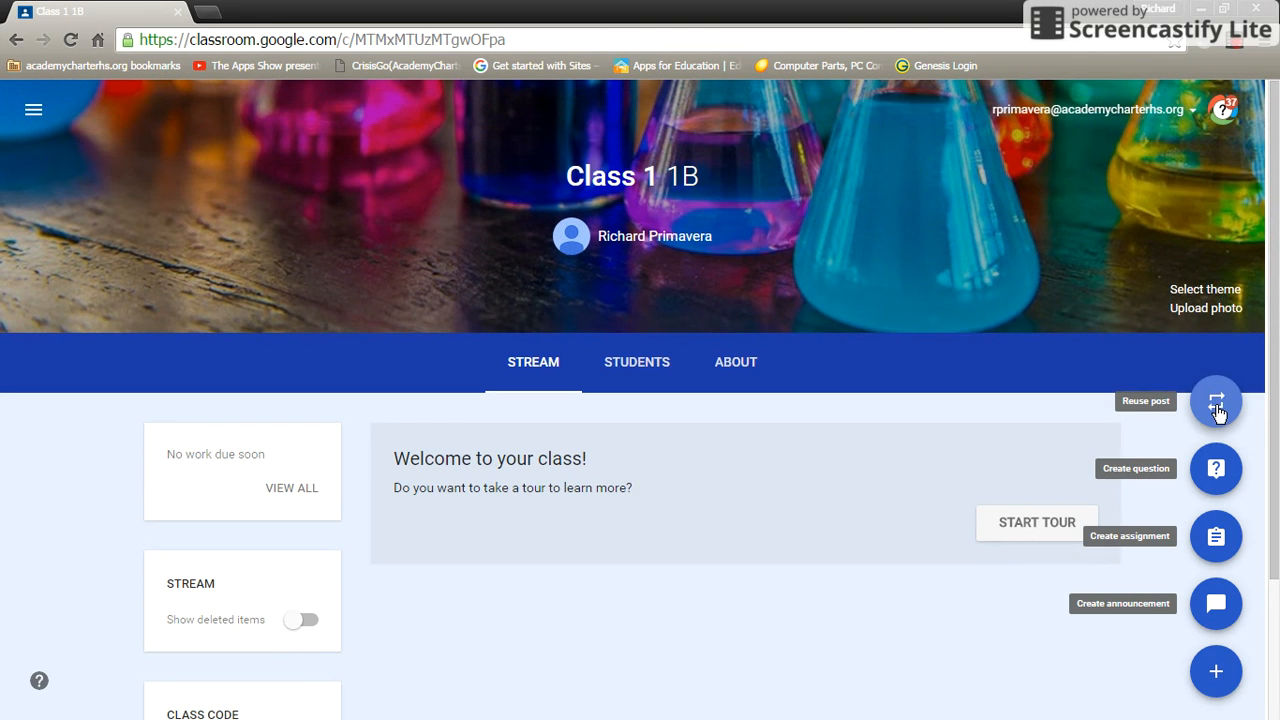
{"action": "left_click", "coordinate": [32, 116]}
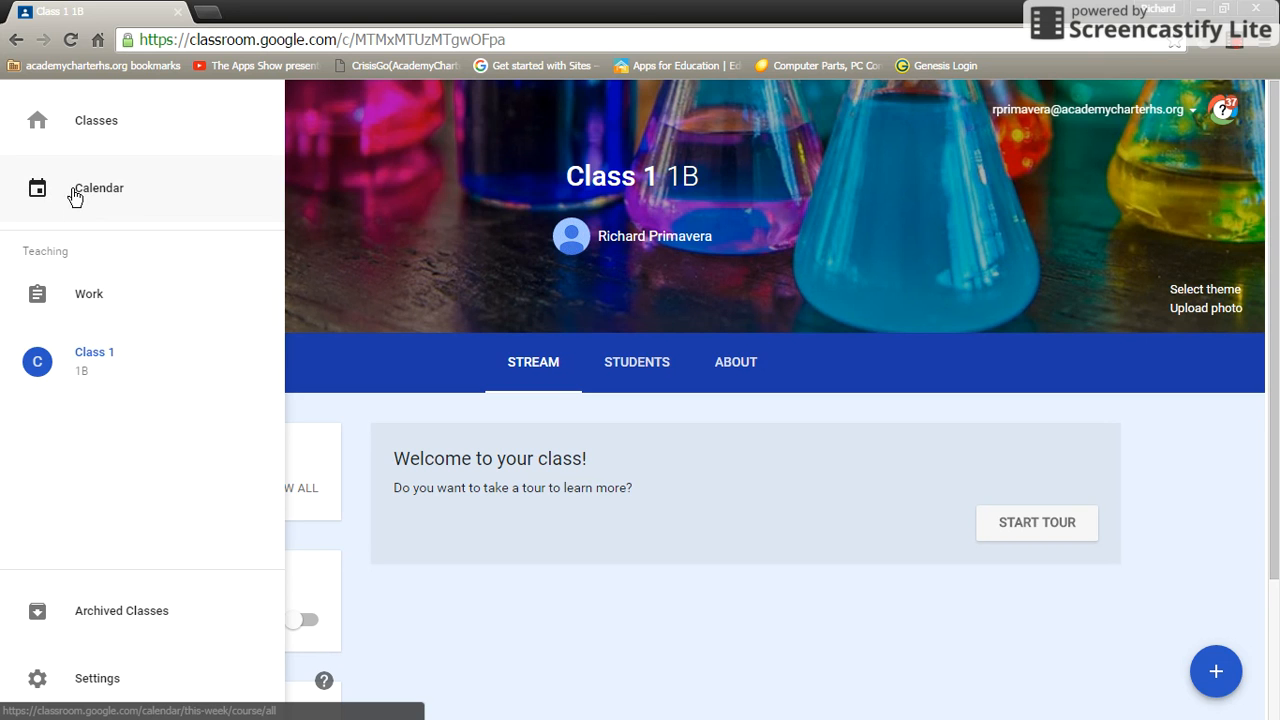
Return to the Classes home page showing the Class 1 1B card with 0 students.
{"action": "left_click", "coordinate": [108, 118]}
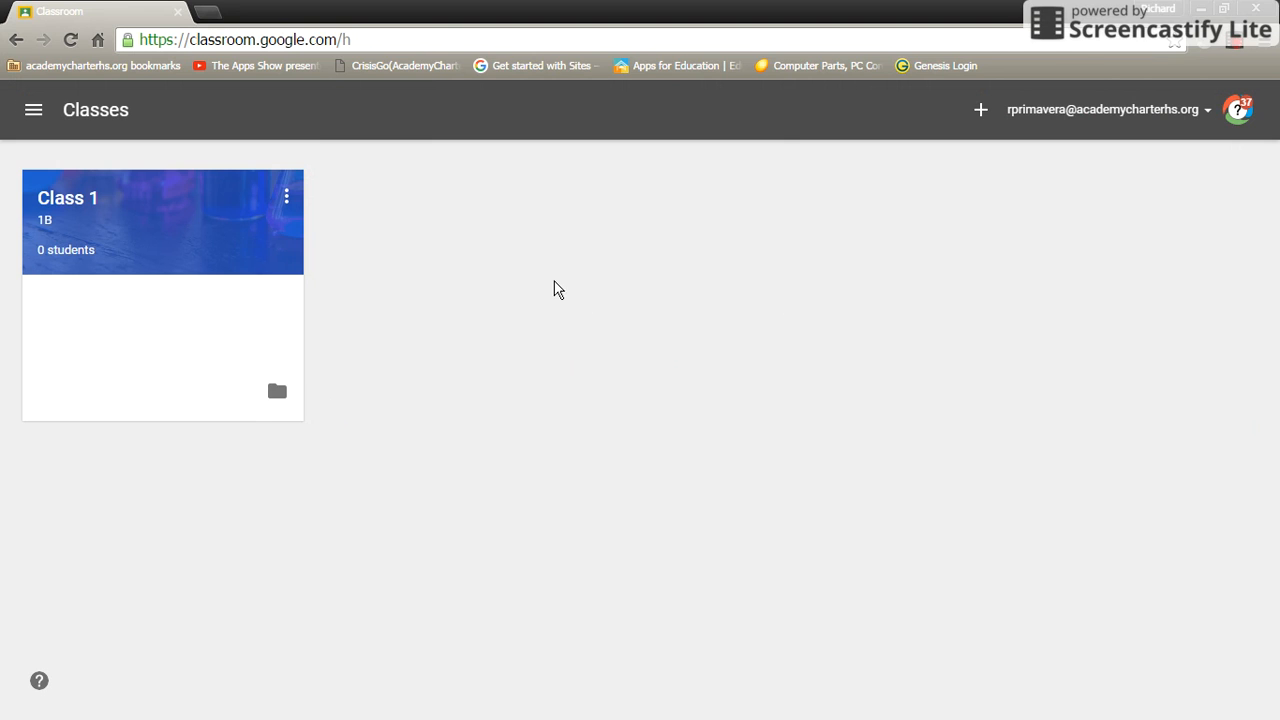
{"action": "left_click", "coordinate": [1236, 48]}
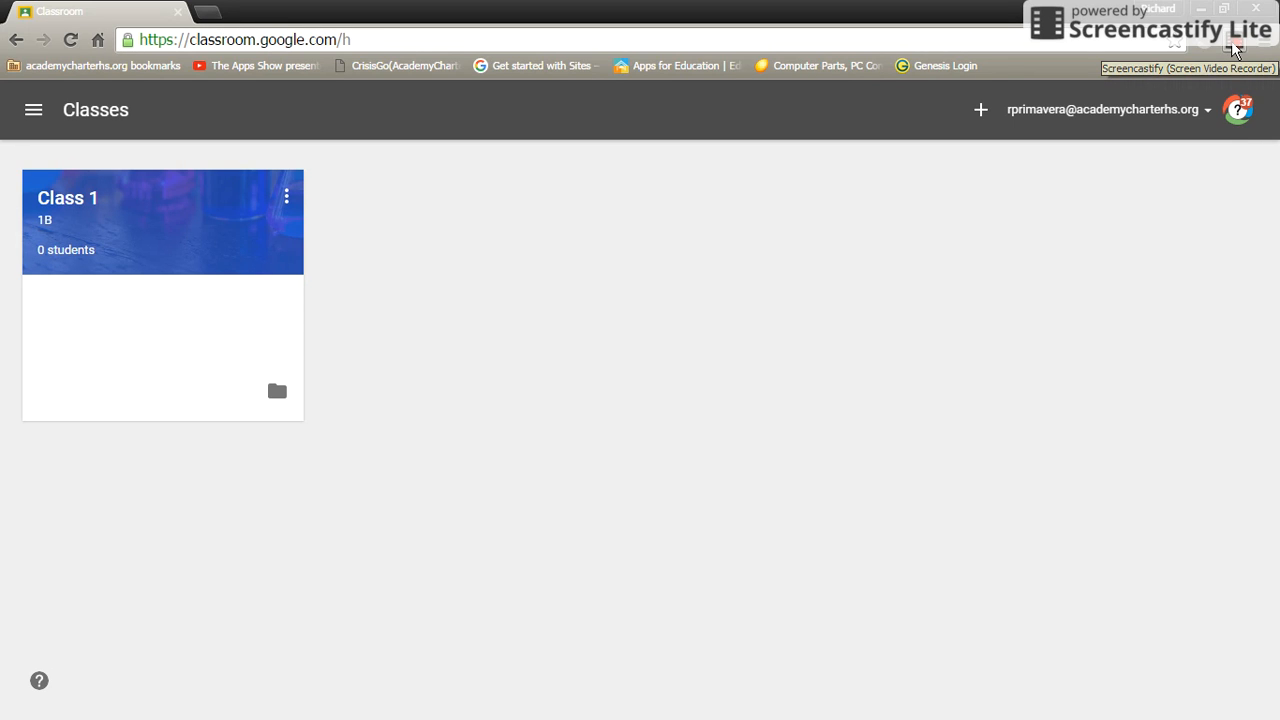